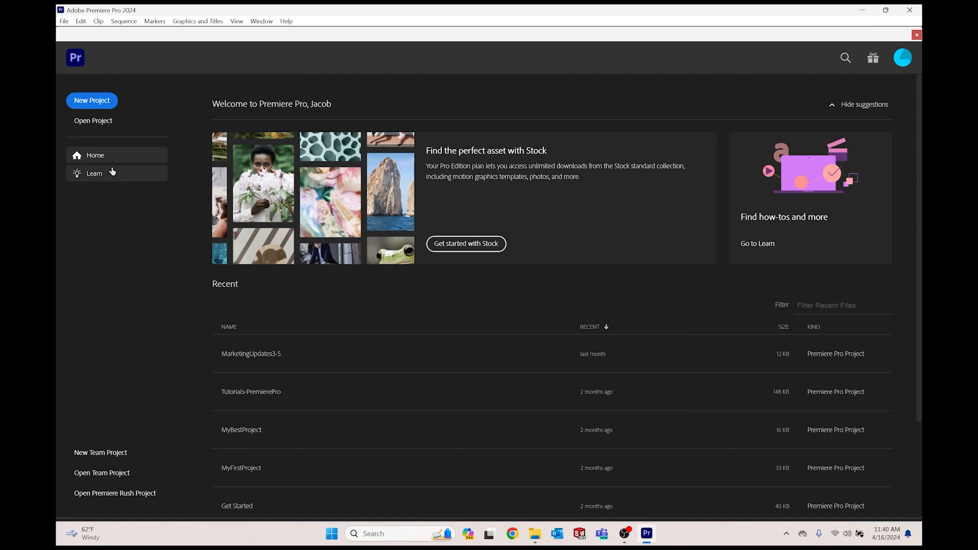
Step: Create a new project named EditingTest1 in D:\Teach\CourseBuilding\VisualStorytelling(video), without selecting any media
click(99, 101)
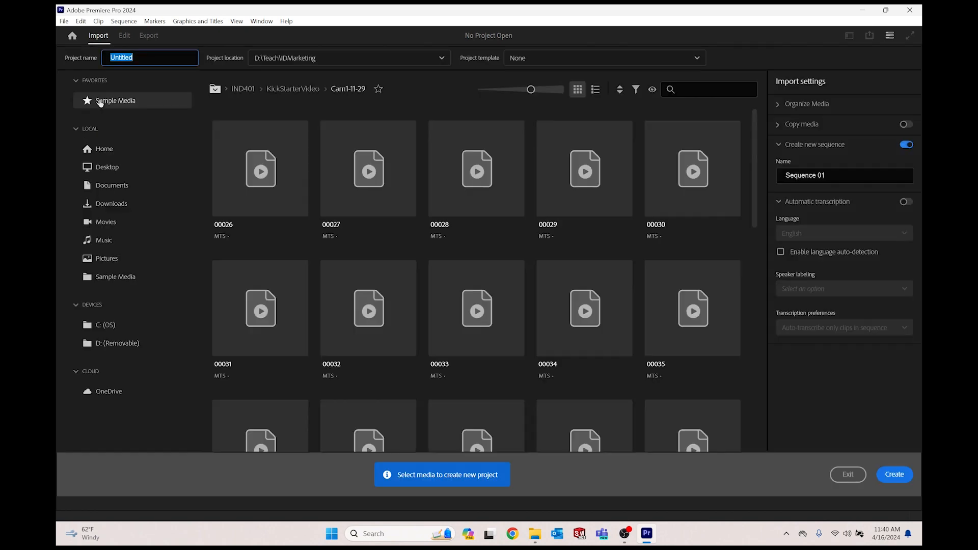
click(147, 56)
drag(146, 56, 79, 54)
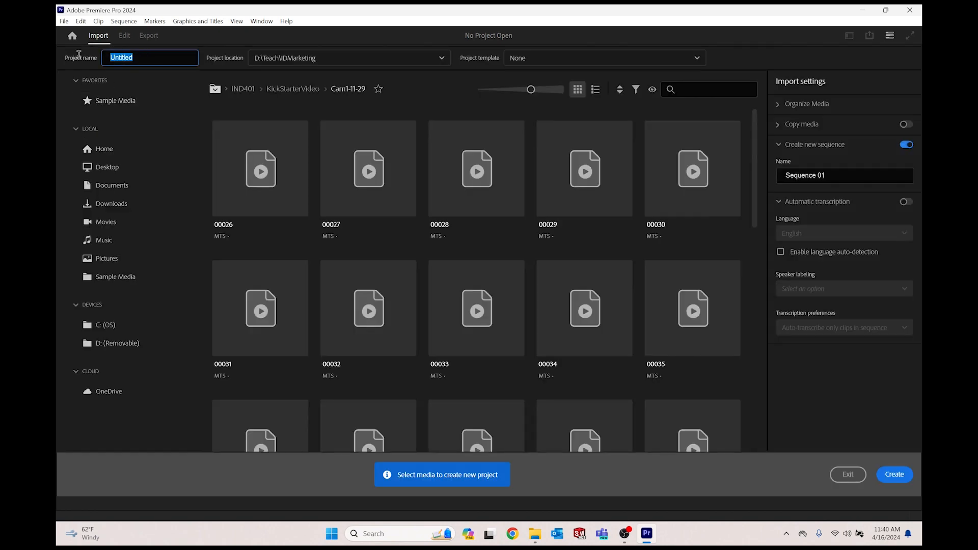
text(EditingTest1)
click(441, 59)
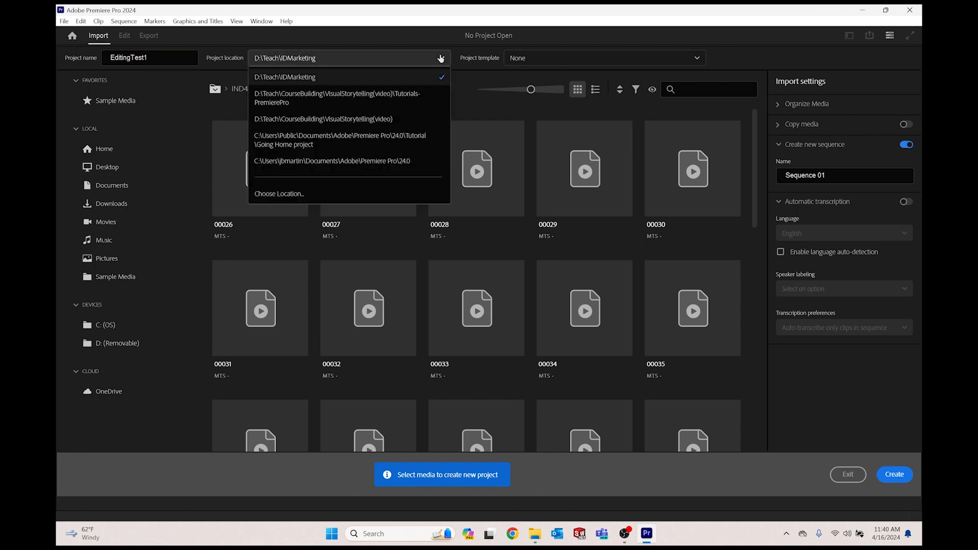
click(418, 119)
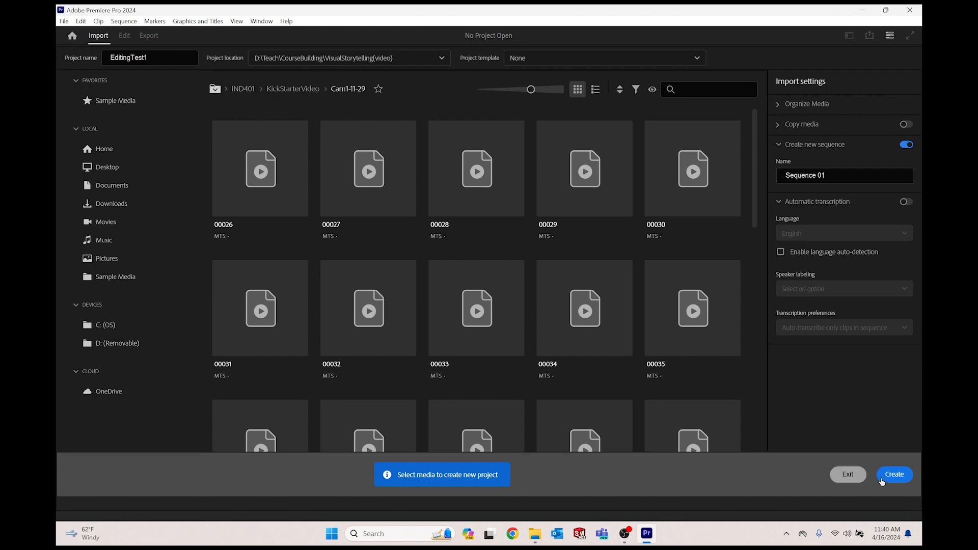
click(897, 481)
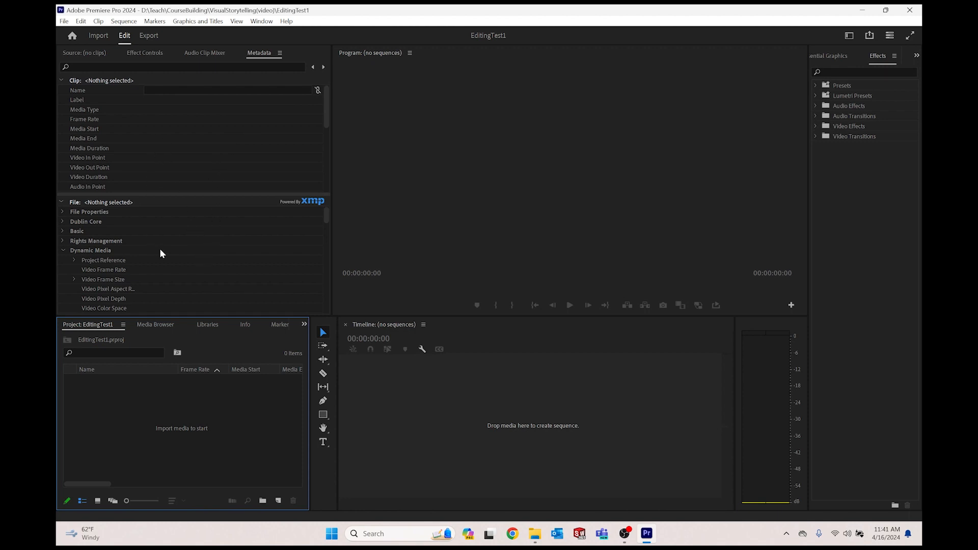
Step: Check the Effect Controls and bring the empty Source monitor to the front in place of the metadata
click(135, 53)
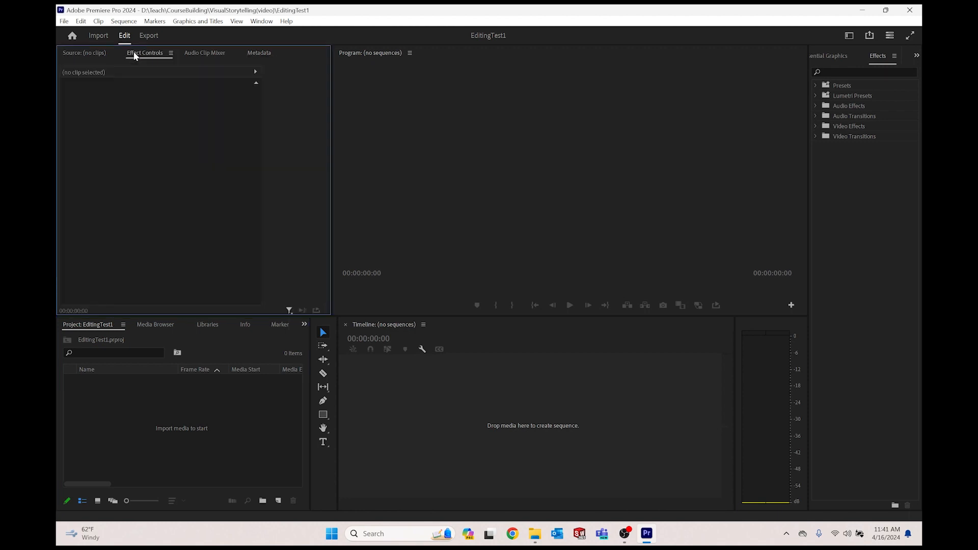
click(87, 53)
click(145, 52)
click(98, 54)
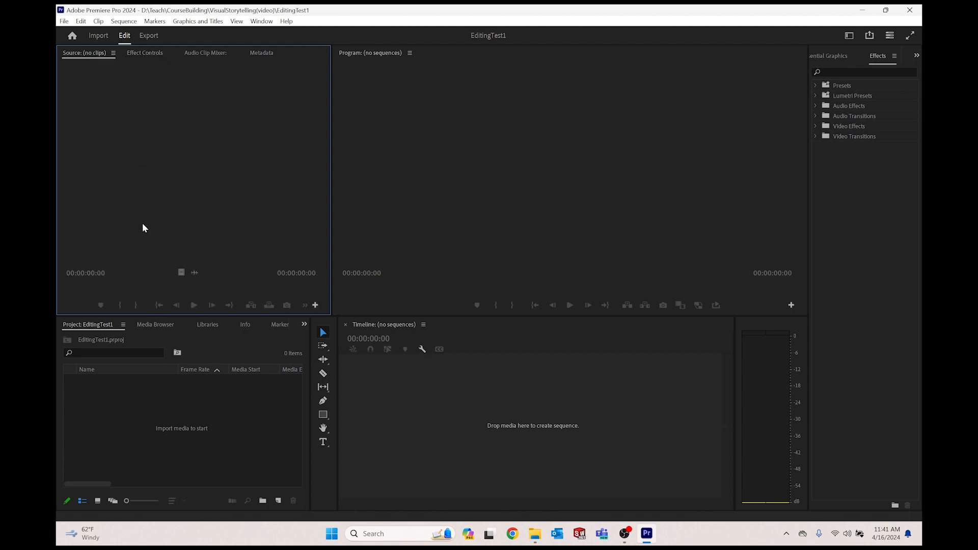
Step: Try the Effects workspace layout and return to the Editing workspace
click(849, 36)
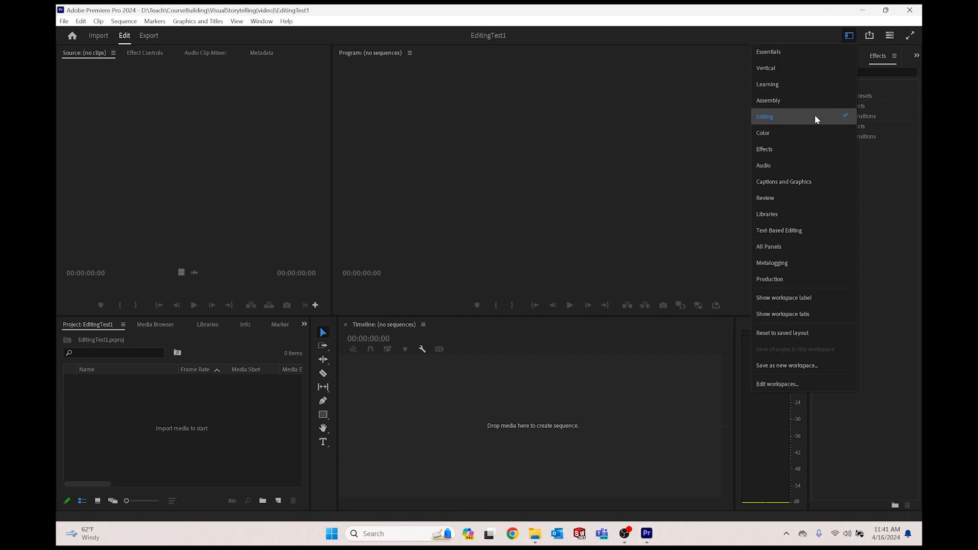
click(813, 151)
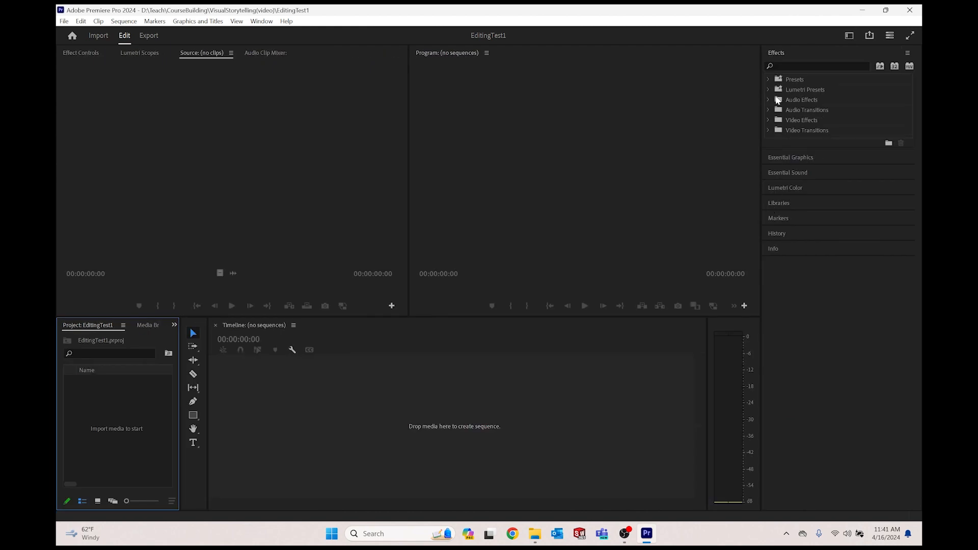
click(849, 37)
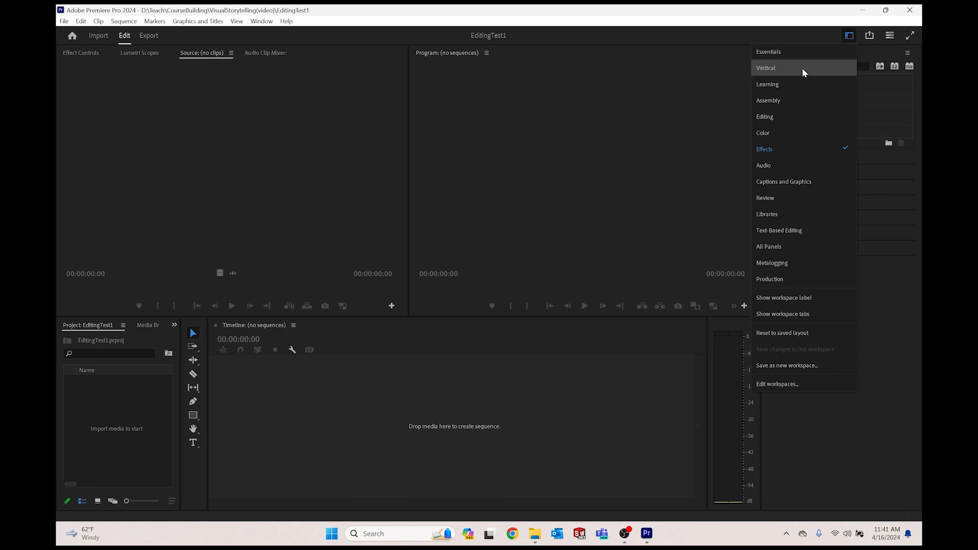
click(797, 116)
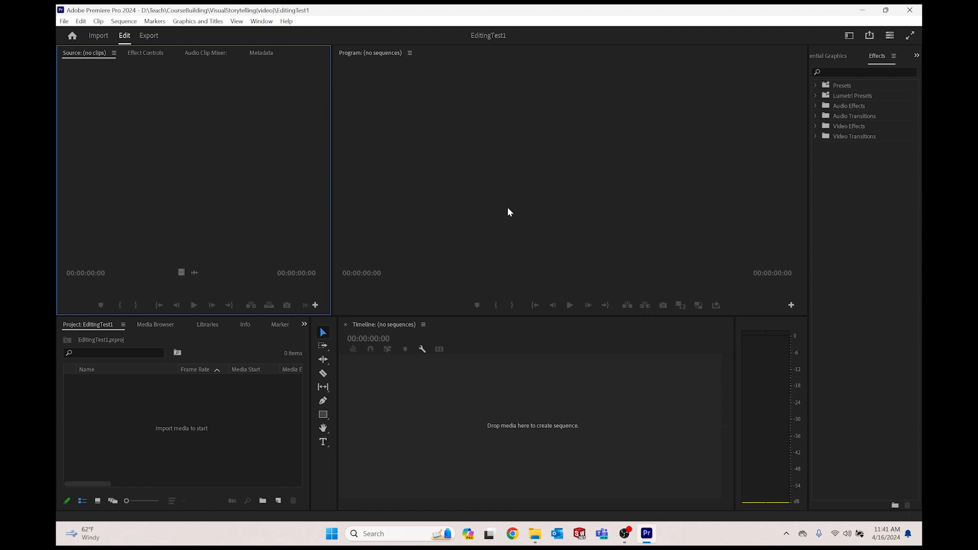
Step: Import the MTS clips 00057 through 00063 from the AnimalProsthetics folder in File Explorer into the project, and clear the selection
mouse_move(535, 533)
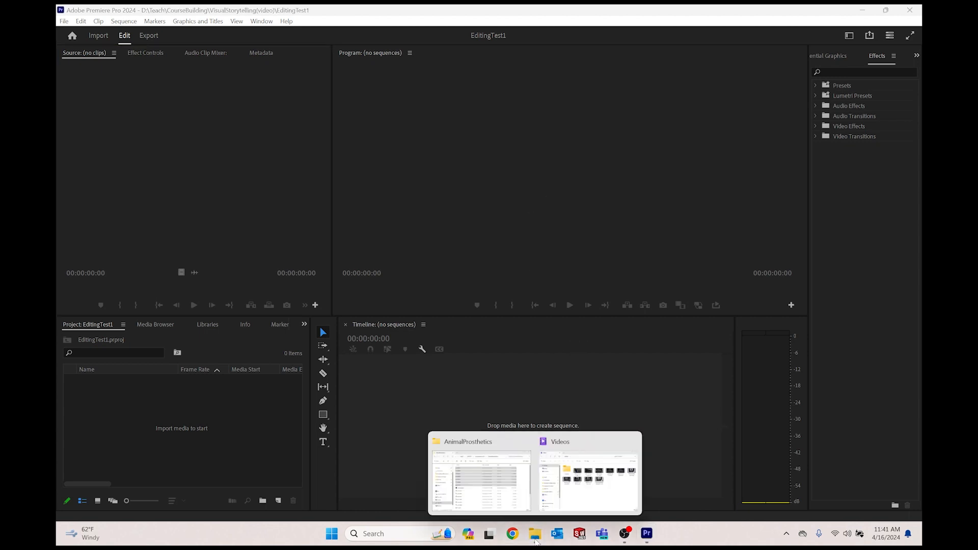
click(583, 497)
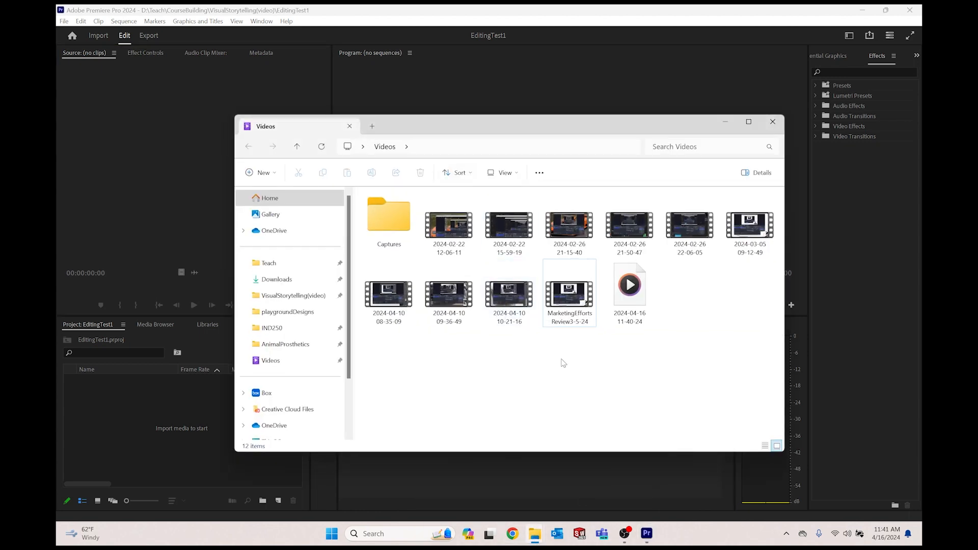
mouse_move(532, 535)
click(497, 459)
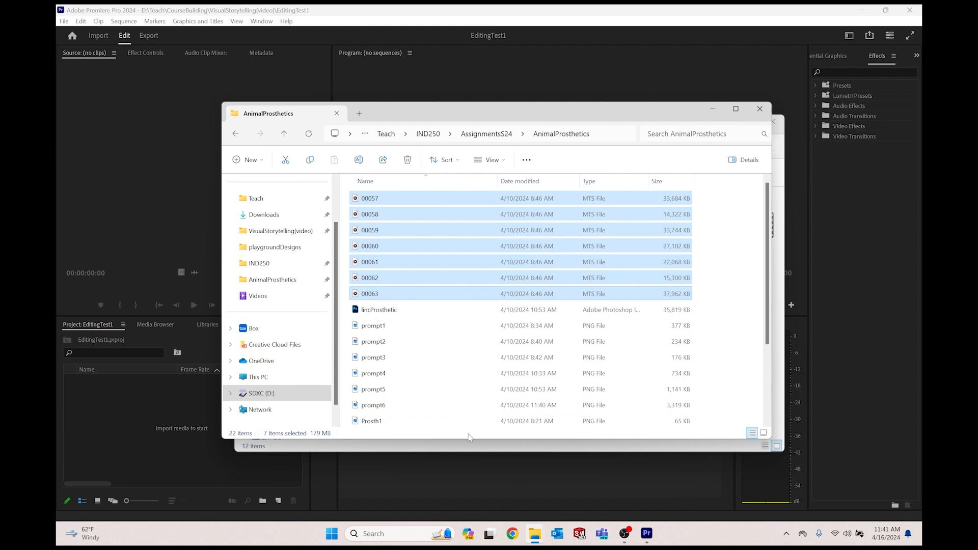
drag(393, 197, 122, 440)
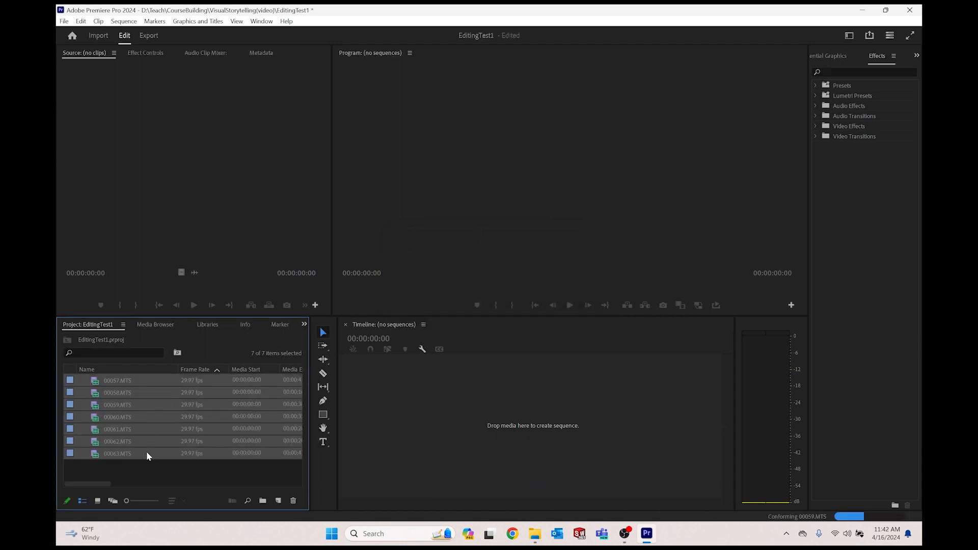
click(157, 475)
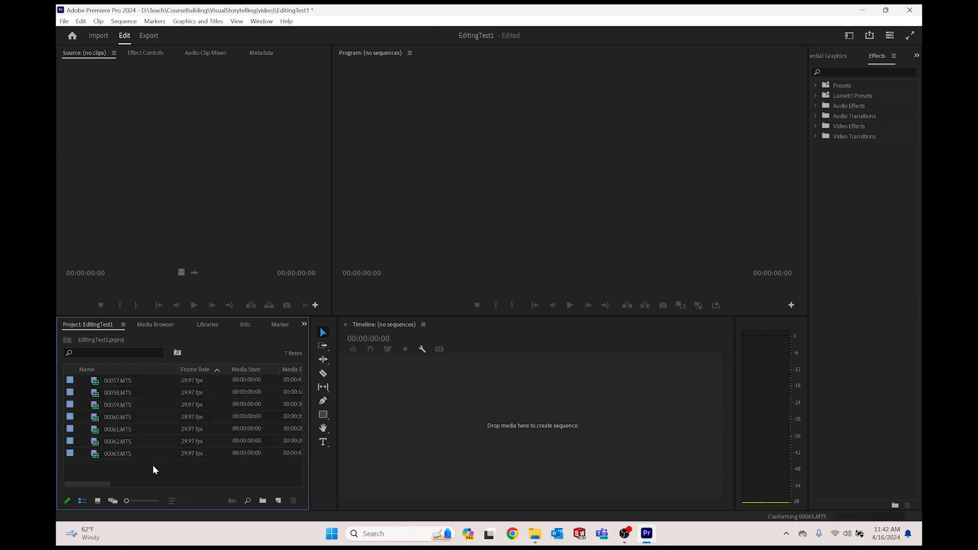
Step: Display the imported project clips as thumbnails and look through all of them
click(96, 502)
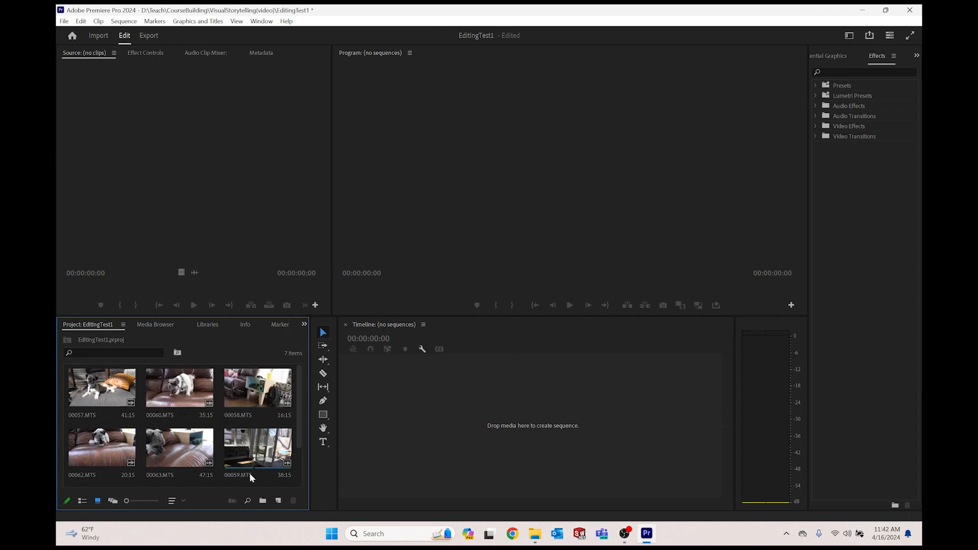
scroll(176, 463, down, 2)
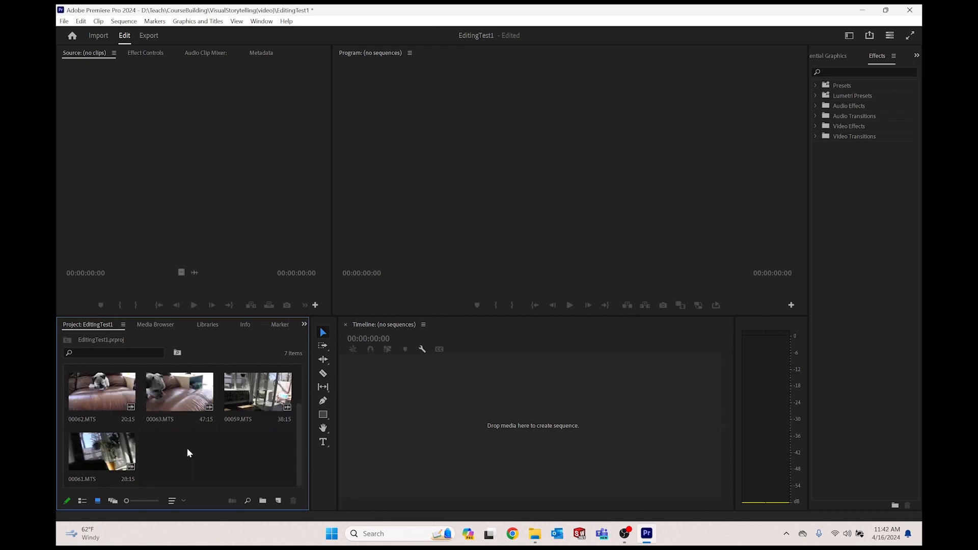
scroll(148, 456, up, 2)
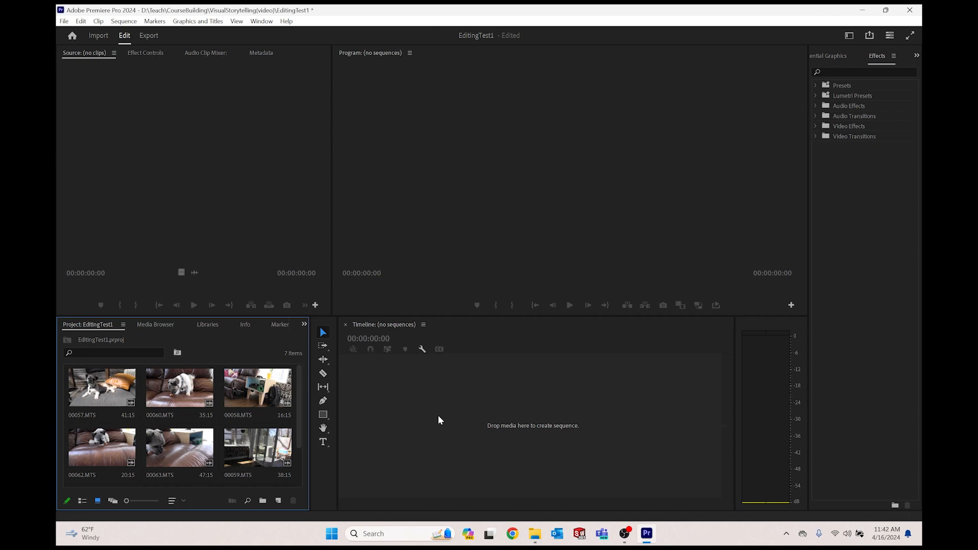
Step: Load 00057.MTS in the Source monitor and mark an in point at 00:00:08:00 and an out point at 00:00:14:15
drag(112, 395, 169, 209)
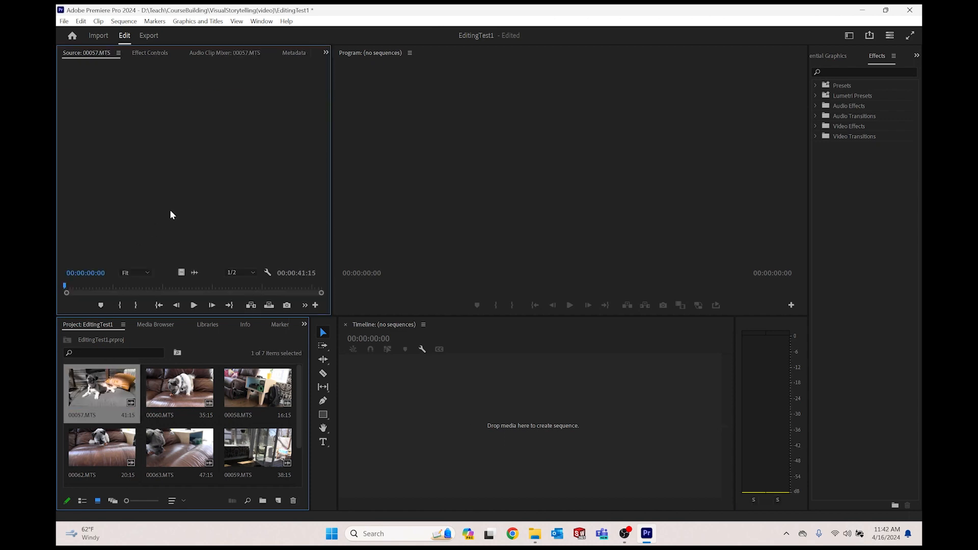
click(114, 286)
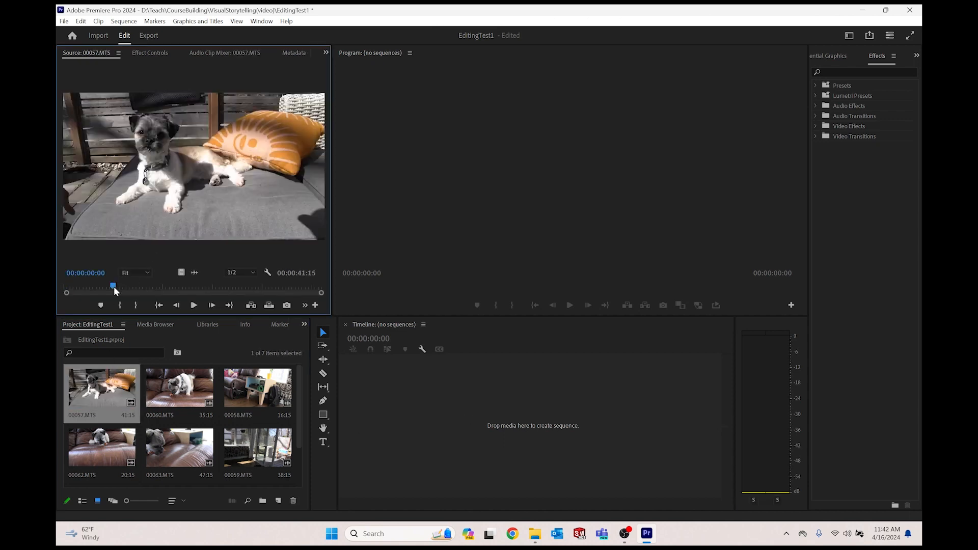
key(i)
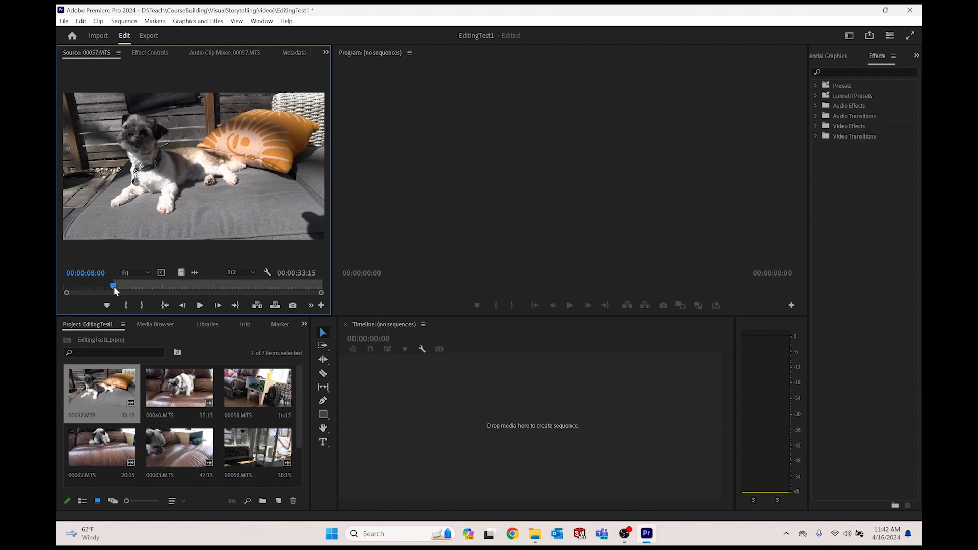
click(176, 287)
key(o)
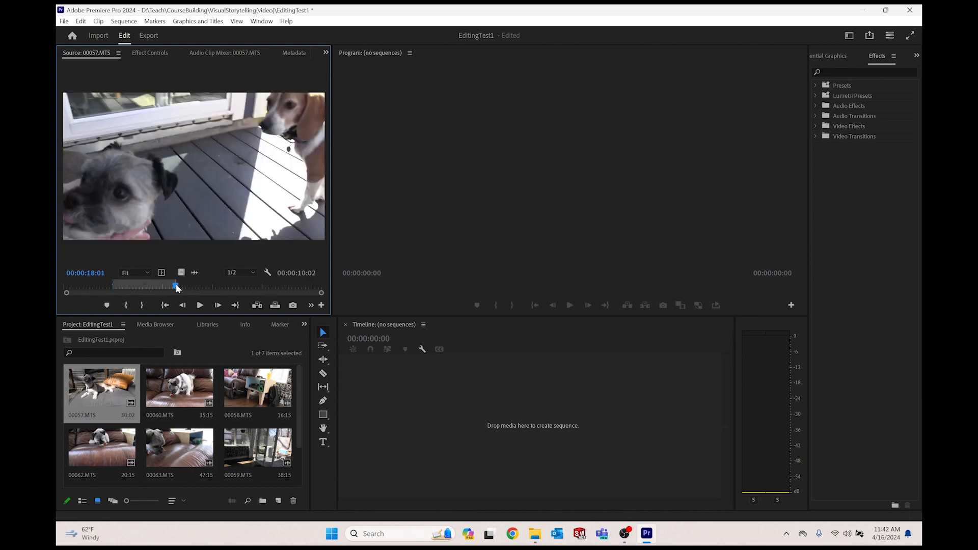
drag(176, 286, 156, 288)
key(o)
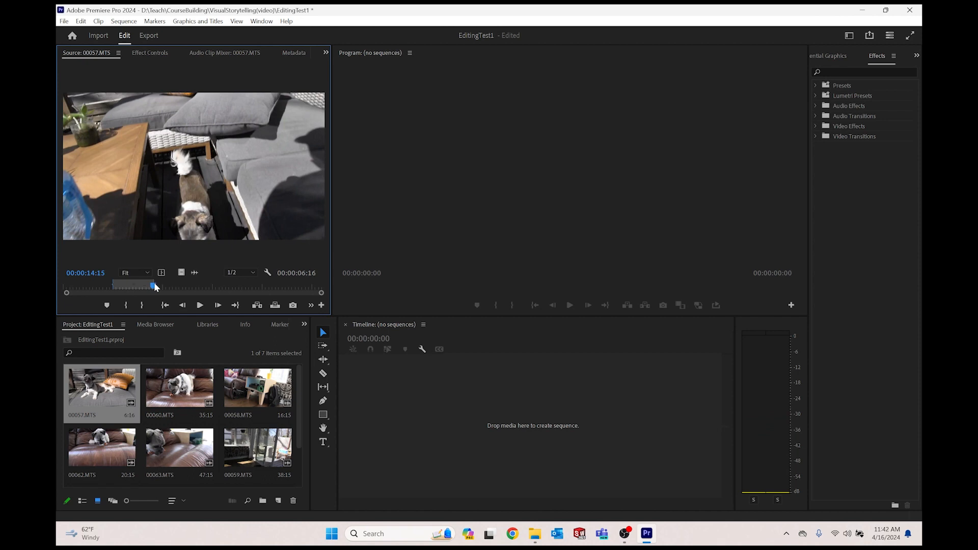
Step: Create a new sequence from the marked range of 00057.MTS by placing it in the empty timeline
drag(163, 225, 374, 386)
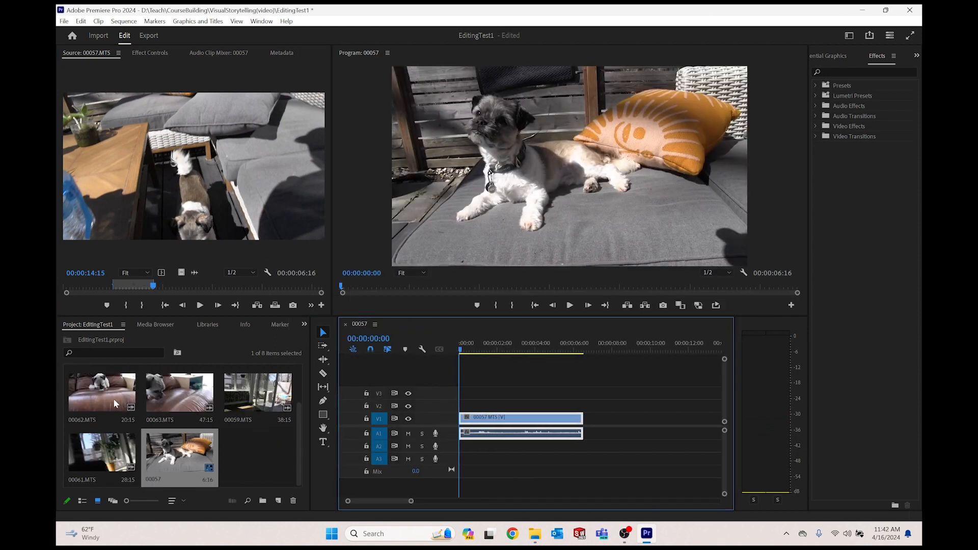
drag(179, 451, 247, 457)
click(247, 457)
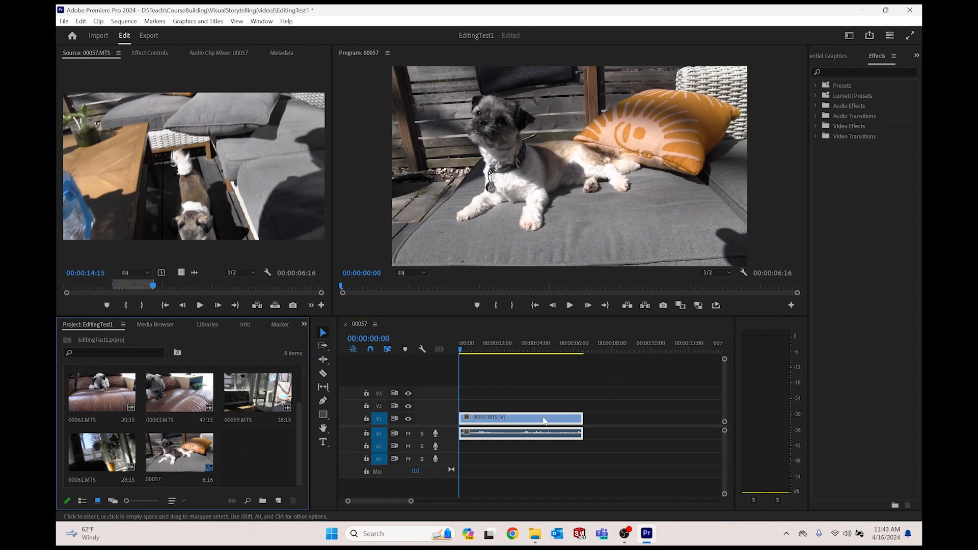
Step: Add the full 00059.MTS clip to tracks V3 and A3, starting at 00:00:07:16 after a gap behind the first clip
click(604, 350)
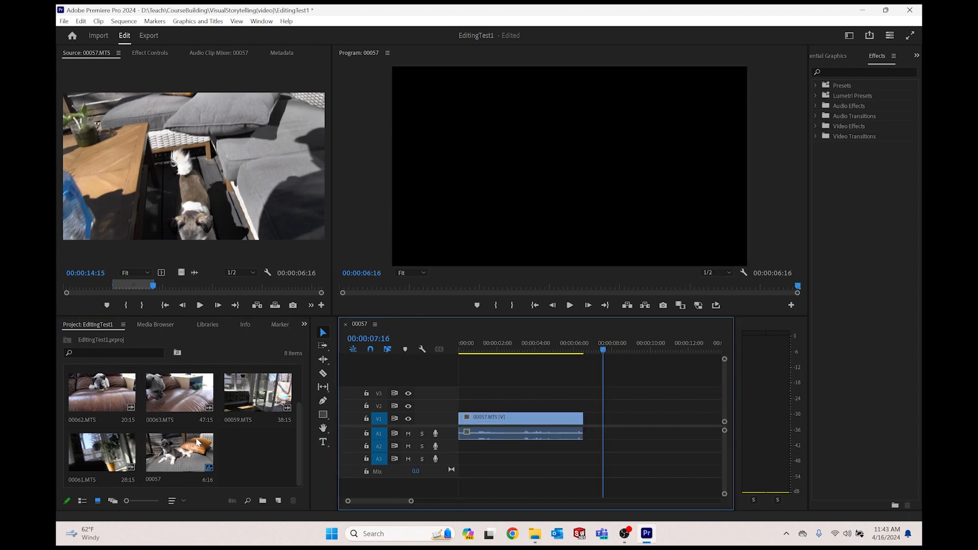
click(261, 442)
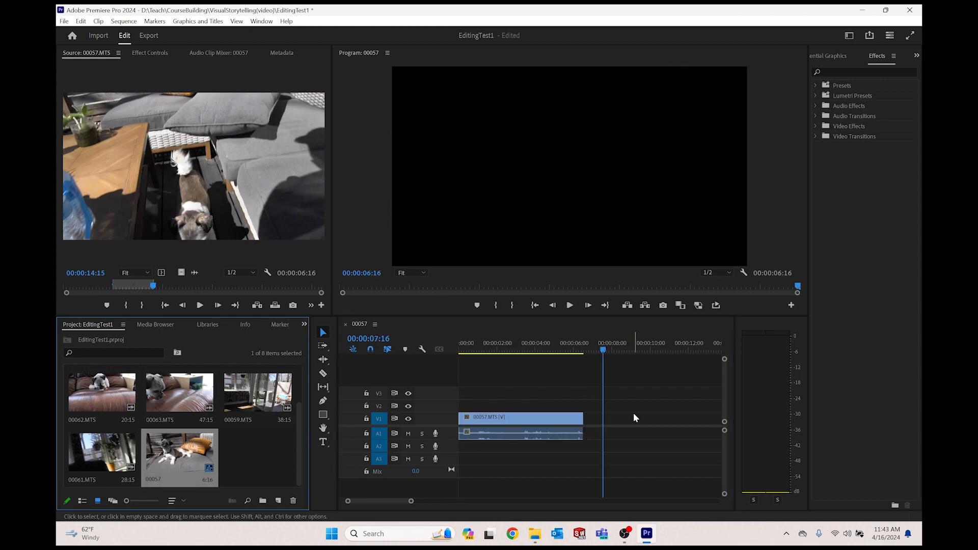
click(267, 455)
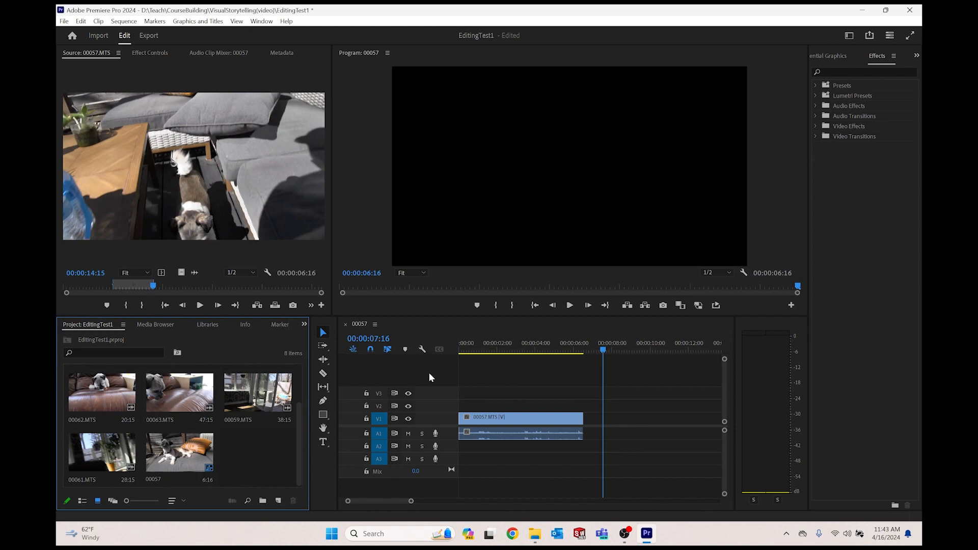
drag(245, 418, 605, 397)
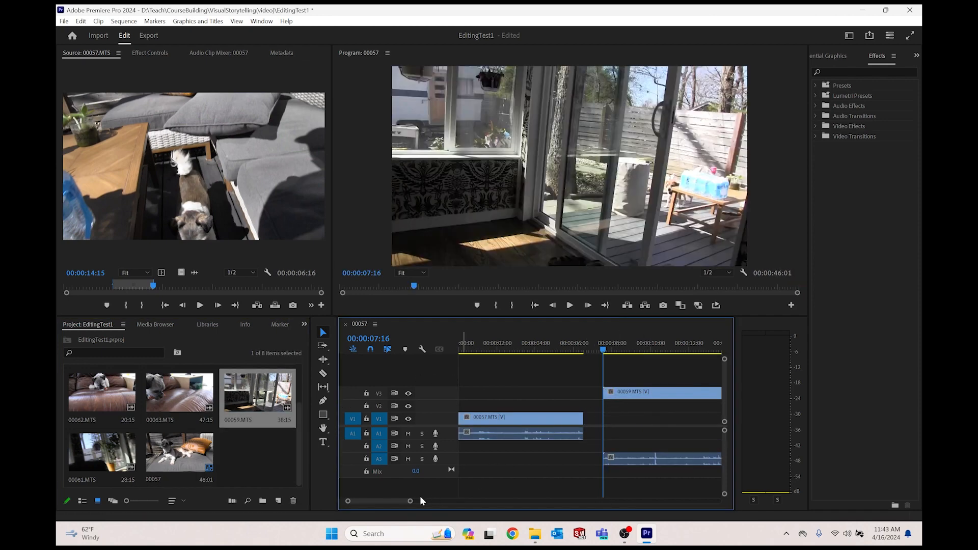
drag(411, 501, 473, 501)
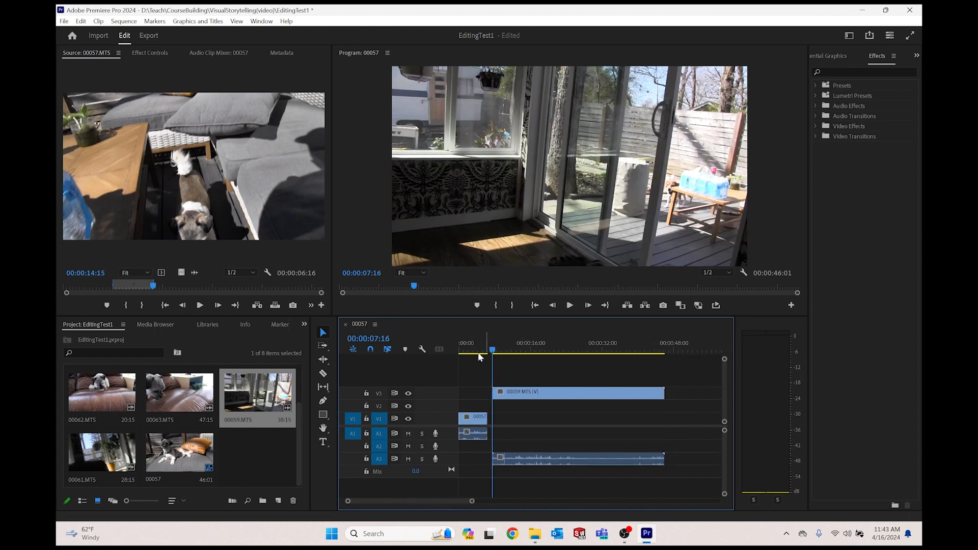
Step: Return the playhead to the sequence start and inspect the linked video and audio of 00057.MTS and 00059.MTS by selecting each clip
drag(482, 350, 457, 340)
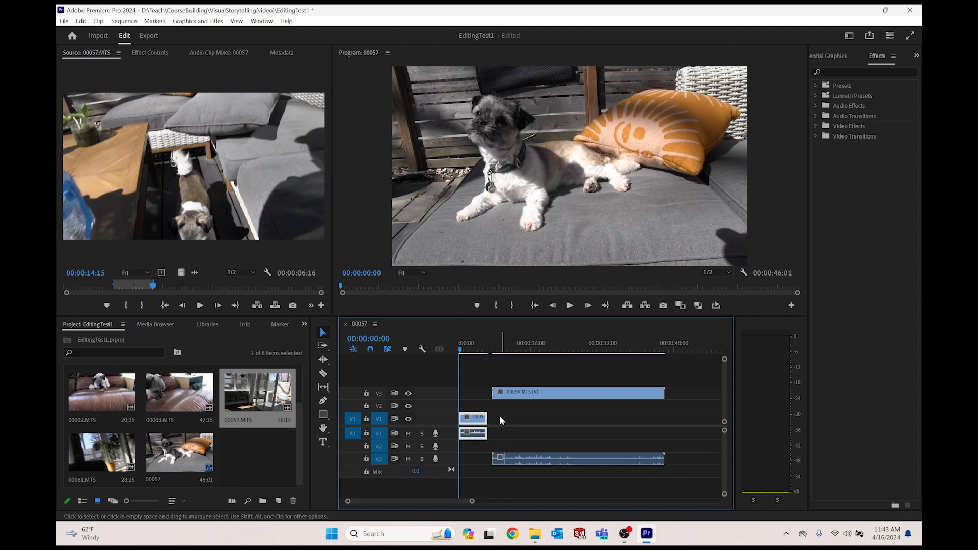
drag(500, 419, 480, 435)
right_click(481, 426)
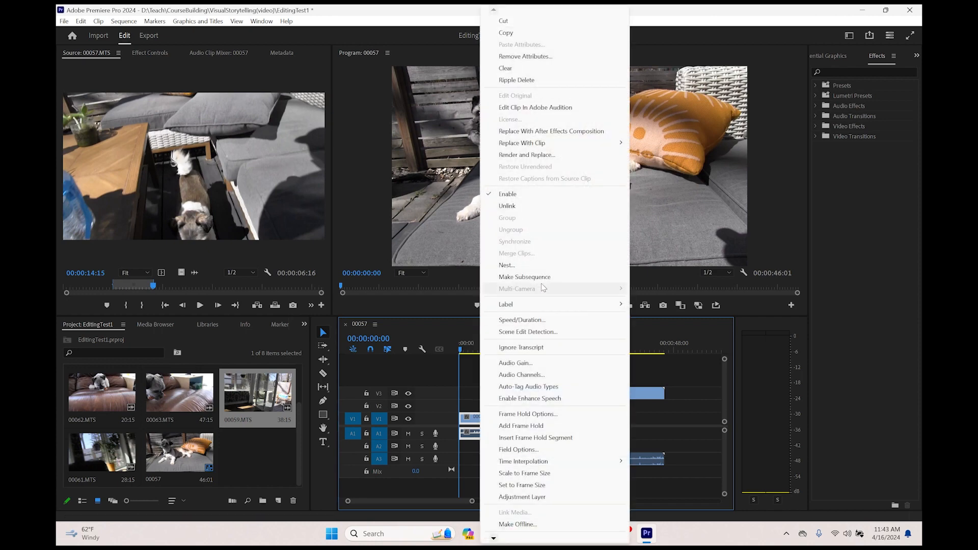
click(688, 382)
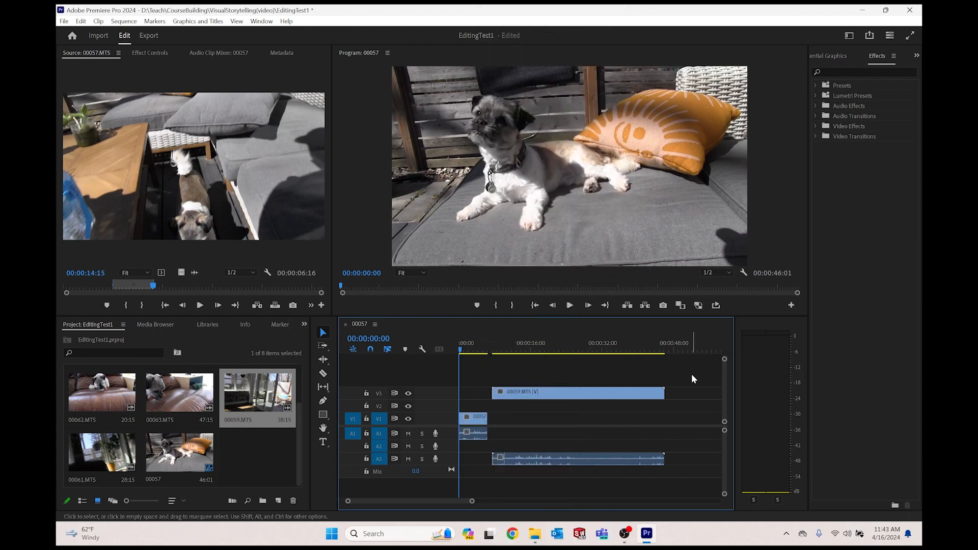
click(531, 393)
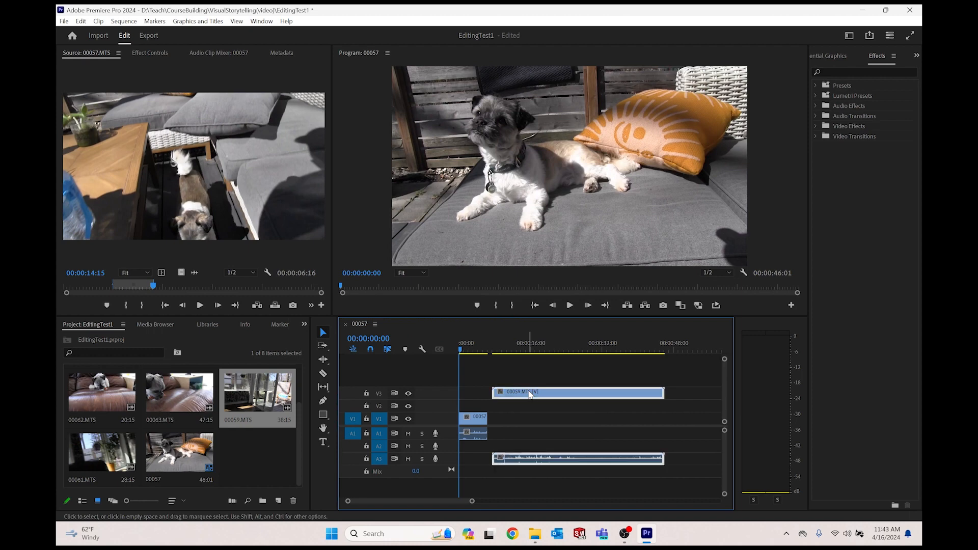
Step: Move 00059.MTS on the timeline to tracks V2 and A2 so it starts where 00057.MTS ends
drag(530, 396, 530, 418)
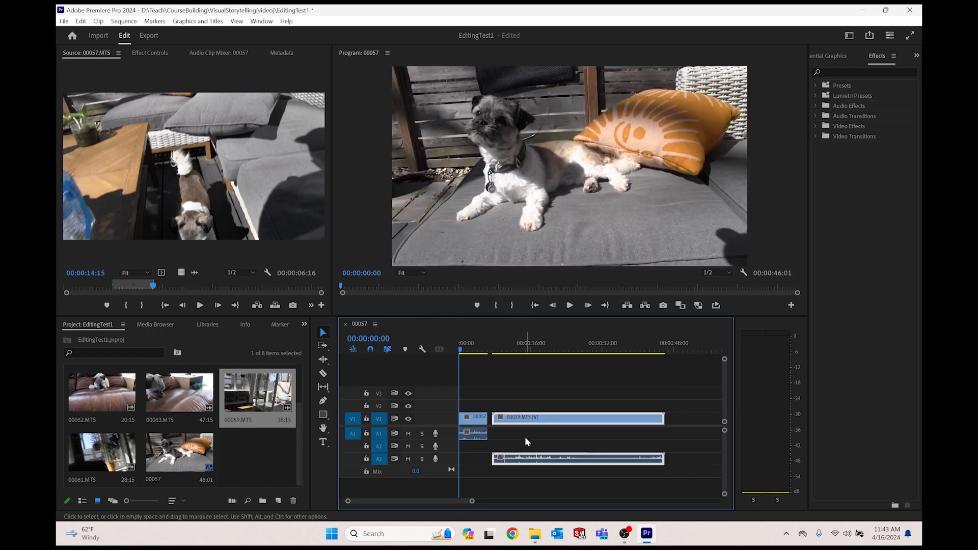
drag(527, 462, 512, 447)
drag(518, 410, 507, 411)
mouse_move(472, 350)
mouse_down()
mouse_move(485, 348)
mouse_move(471, 342)
mouse_up()
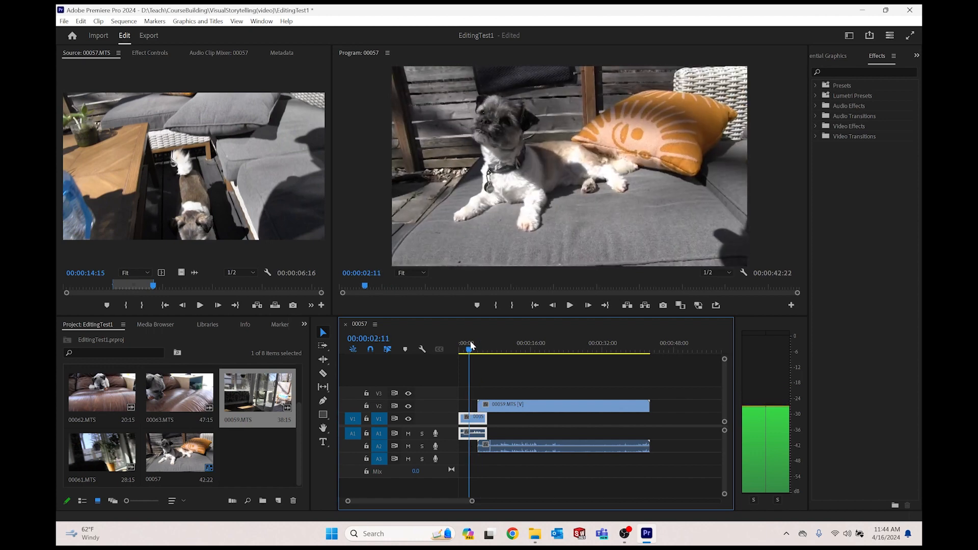
drag(511, 405, 503, 410)
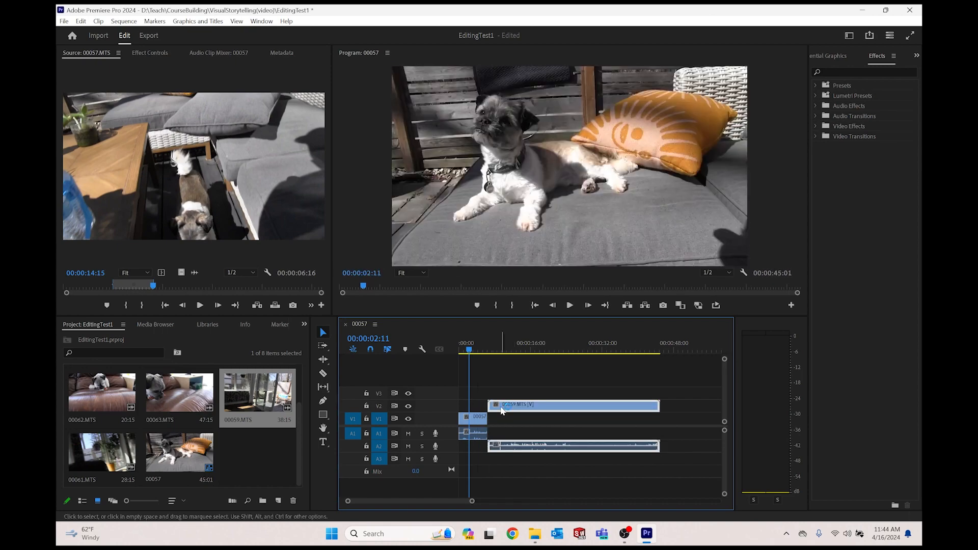
Step: Scrub through 00059.MTS and delete its video and audio from the timeline
drag(485, 349, 607, 360)
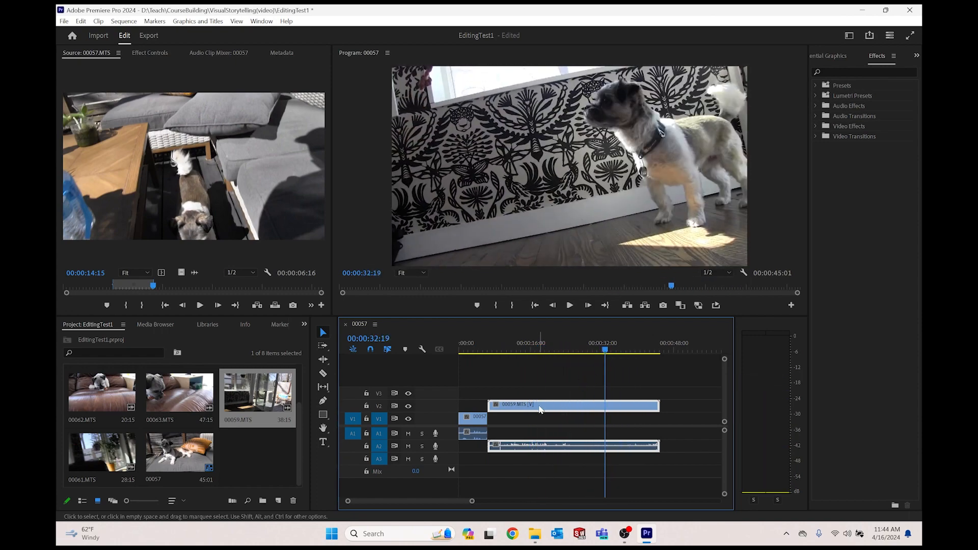
key(Delete)
click(469, 349)
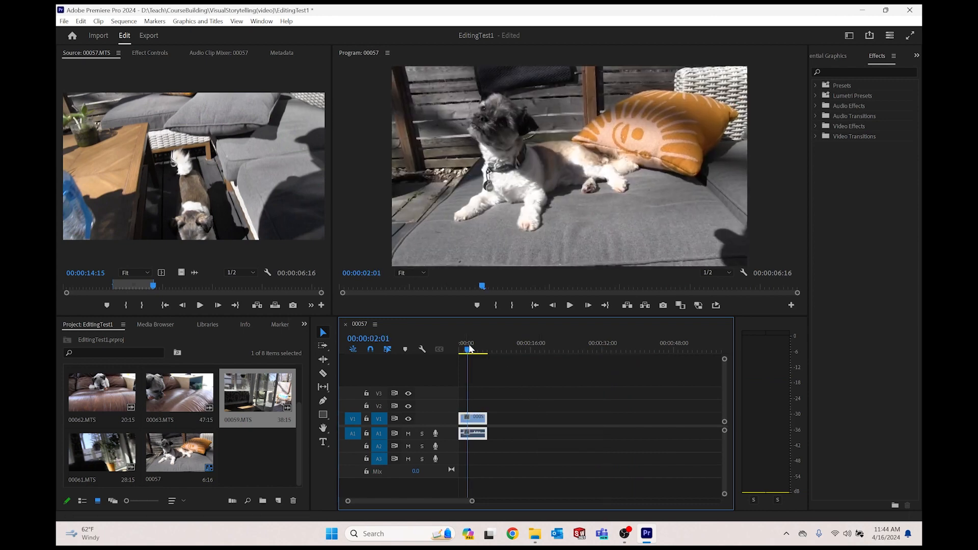
drag(470, 348, 477, 349)
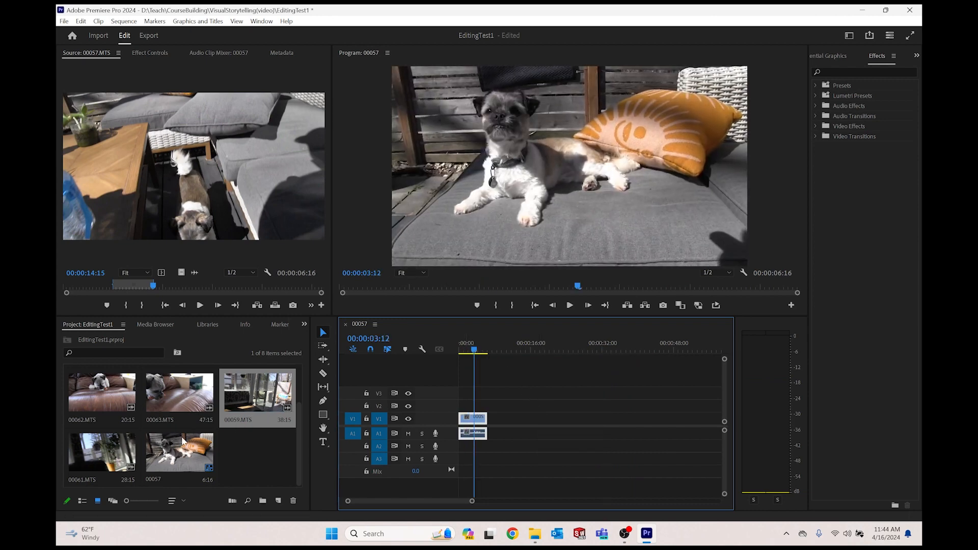
Step: Add the full 00060.MTS clip to tracks V1 and A1 directly after 00057.MTS
scroll(182, 442, up, 1)
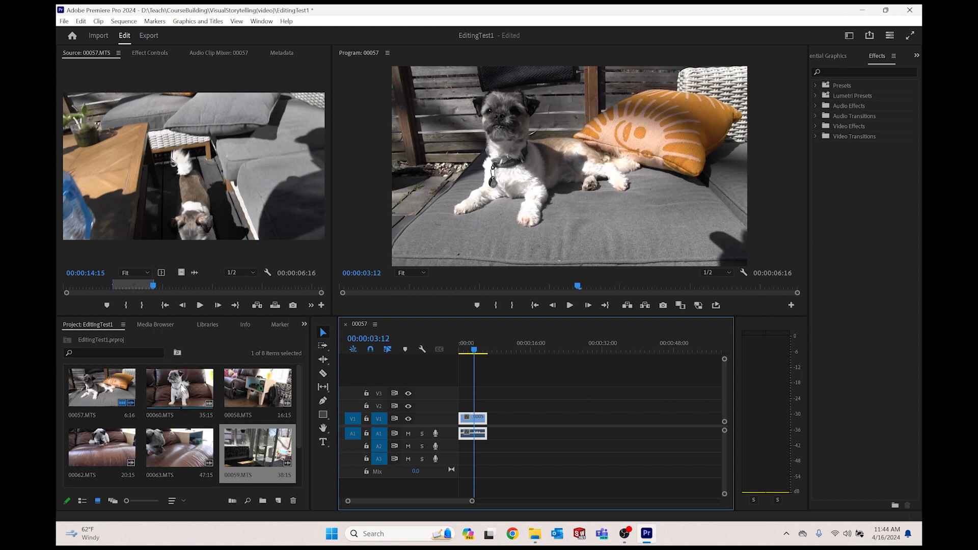
drag(182, 388, 491, 423)
Step: Trim the start of 00060.MTS on the timeline to the playhead at 00:00:18:21
drag(475, 356, 545, 348)
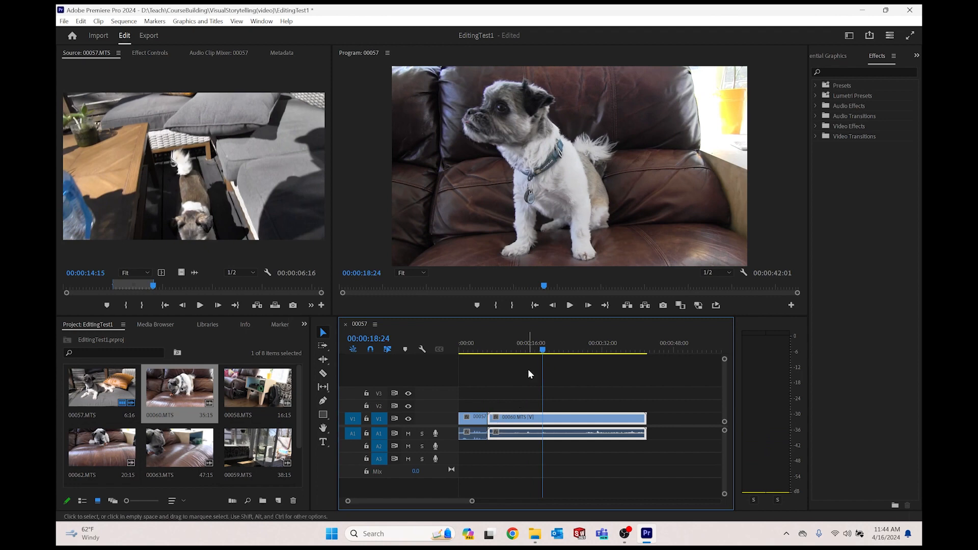
drag(542, 350, 542, 352)
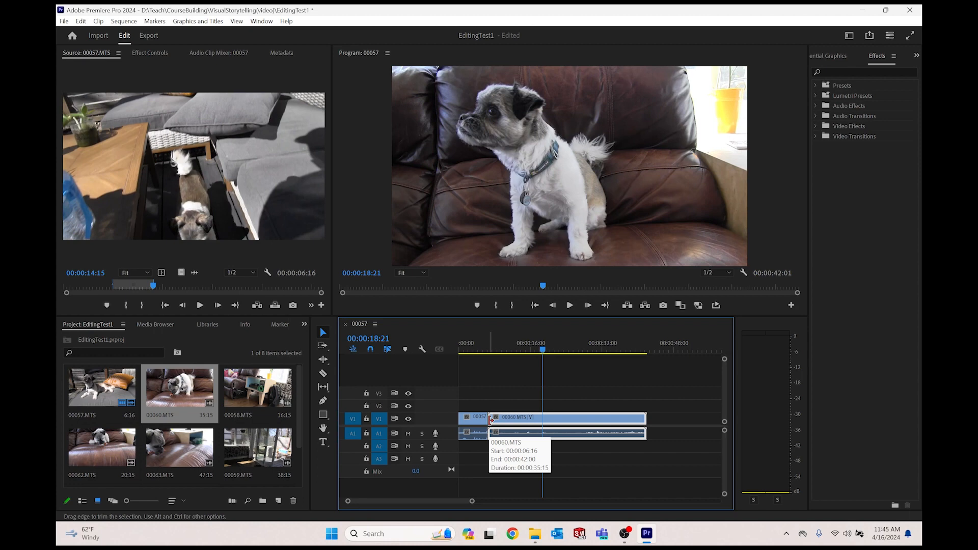
drag(490, 419, 542, 418)
Step: Extend the end of 00057.MTS to the playhead, first at 00:00:07:24 and again at 00:00:10:26
mouse_move(485, 350)
mouse_down()
mouse_move(465, 350)
mouse_move(493, 348)
mouse_up()
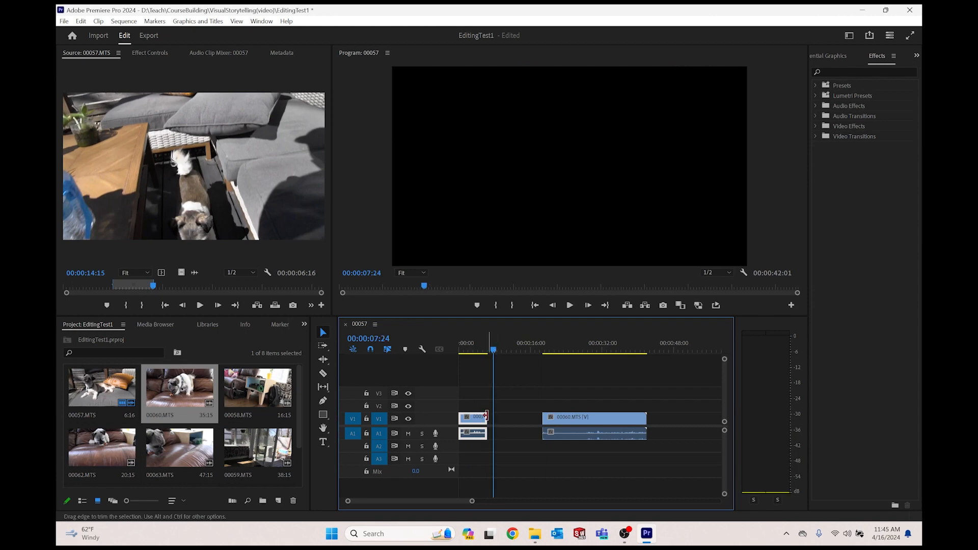
drag(486, 417, 493, 418)
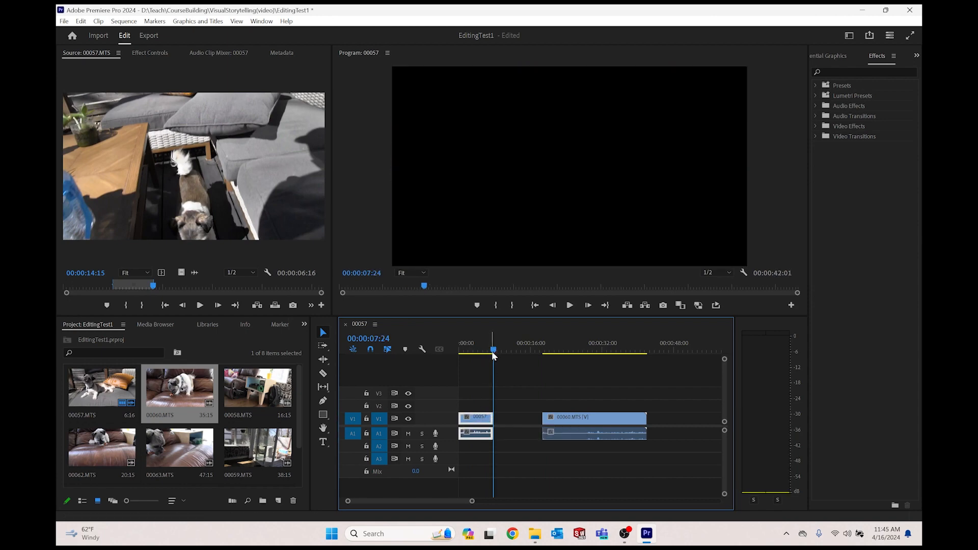
mouse_move(491, 351)
mouse_down()
mouse_move(472, 352)
mouse_move(507, 350)
mouse_up()
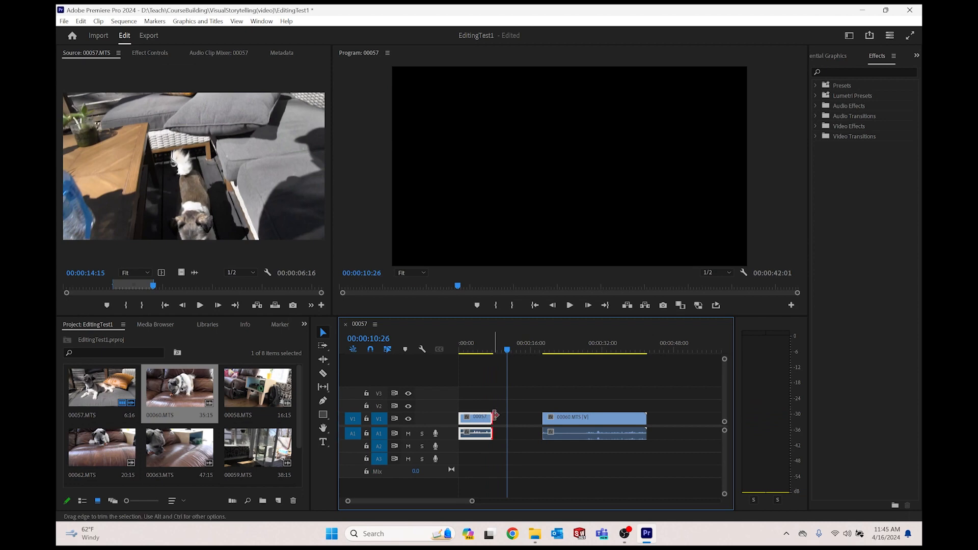
drag(494, 415, 507, 416)
click(505, 350)
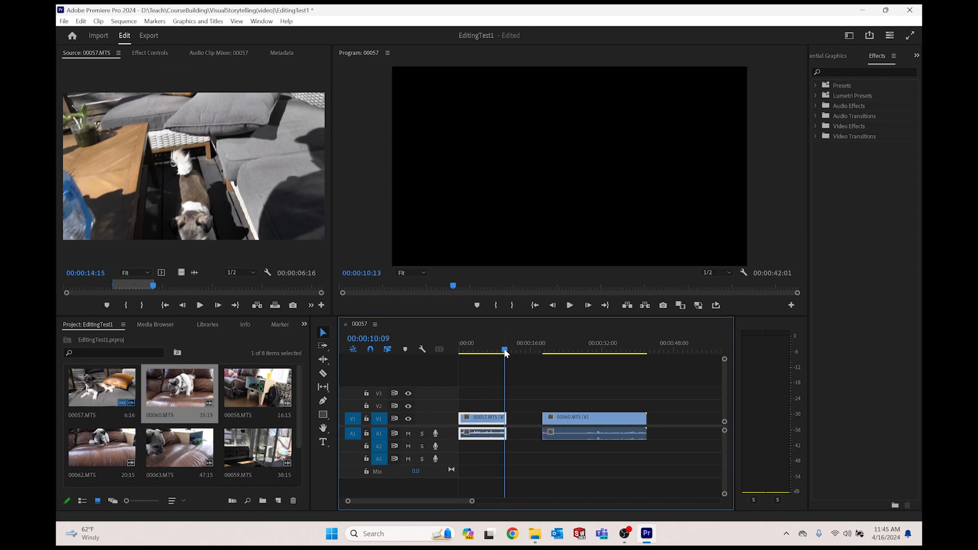
Step: Move 00060.MTS back against the end of 00057.MTS to close the gap on V1 and A1
drag(504, 351, 492, 351)
drag(564, 420, 507, 419)
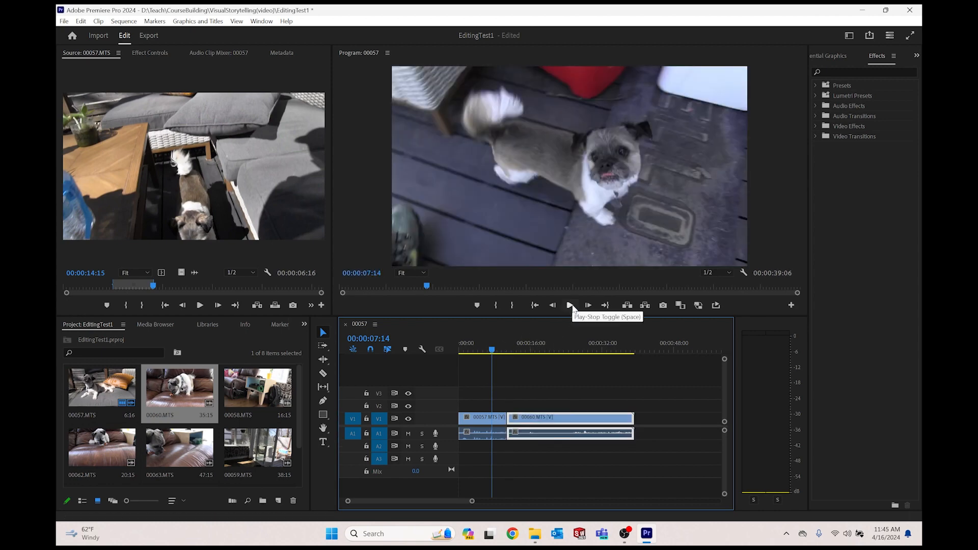
Step: Play and scrub the sequence across the cut between 00057.MTS and 00060.MTS to review the transition
click(493, 352)
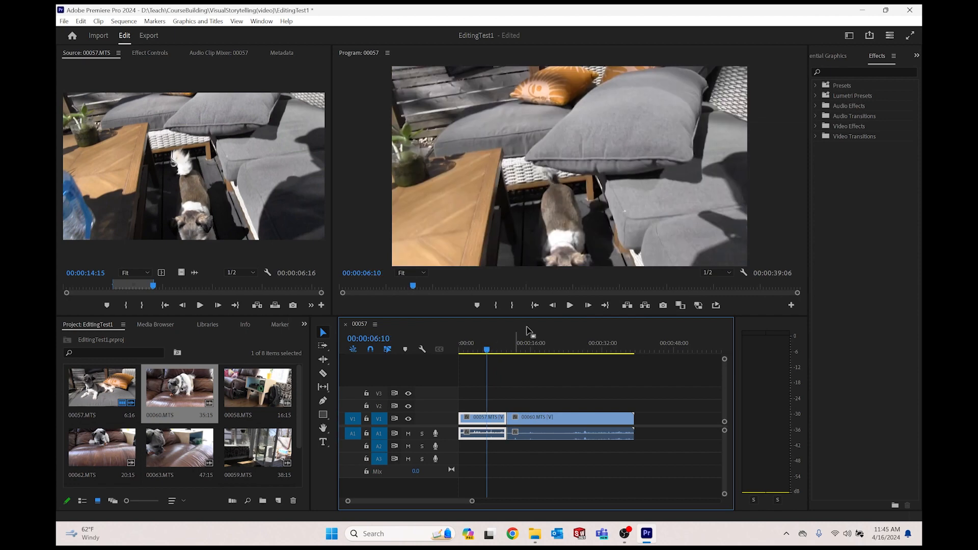
click(571, 306)
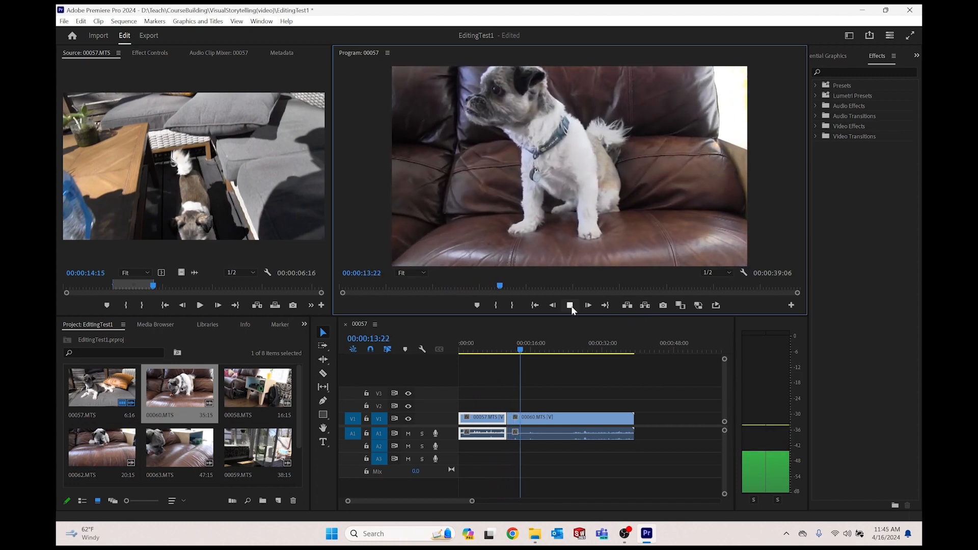
click(571, 306)
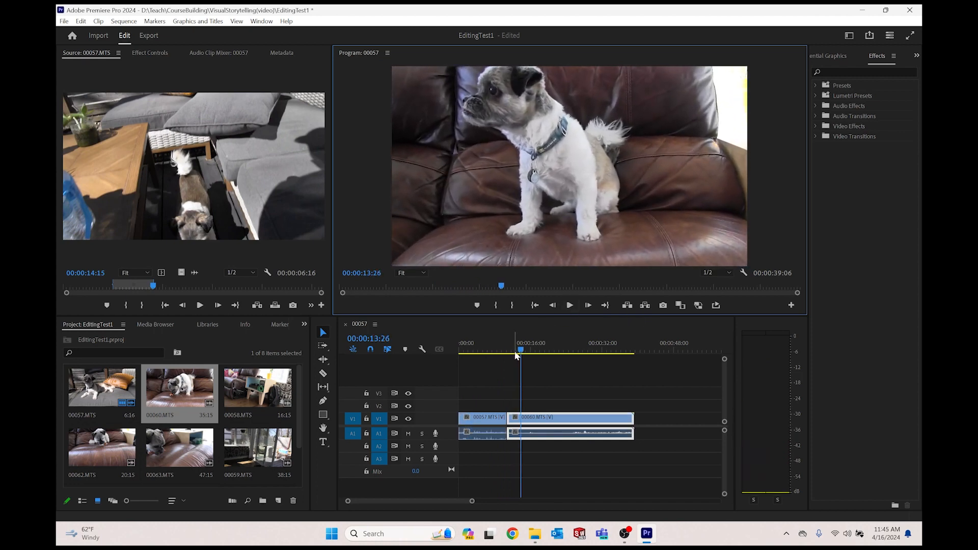
drag(520, 351, 485, 354)
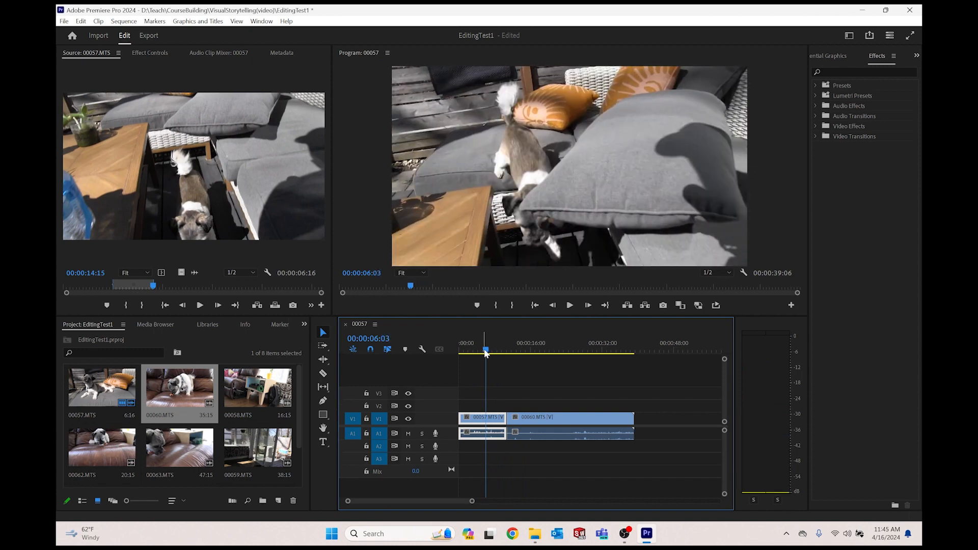
click(548, 281)
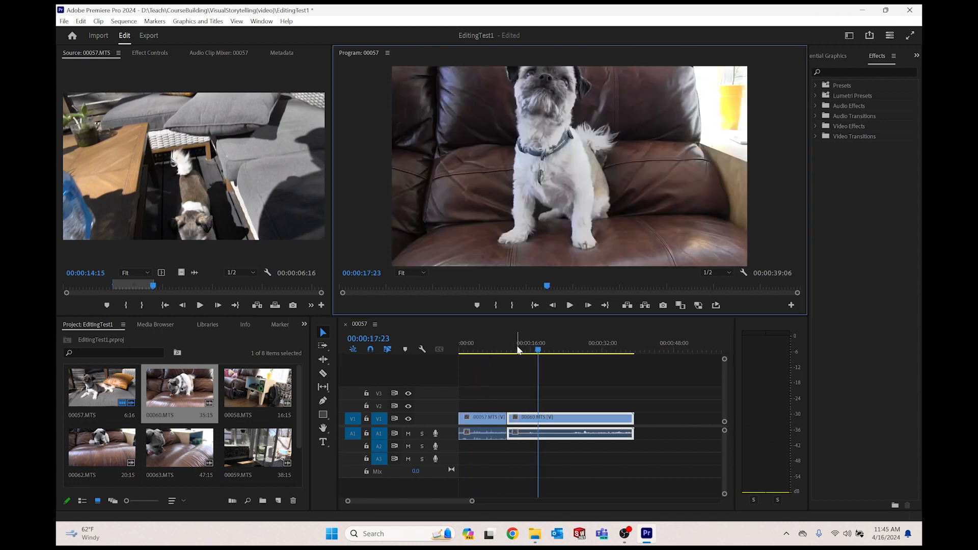
Step: Step frame by frame forward and backward through the last seconds of 00057.MTS to look for a better end frame
drag(517, 346, 502, 349)
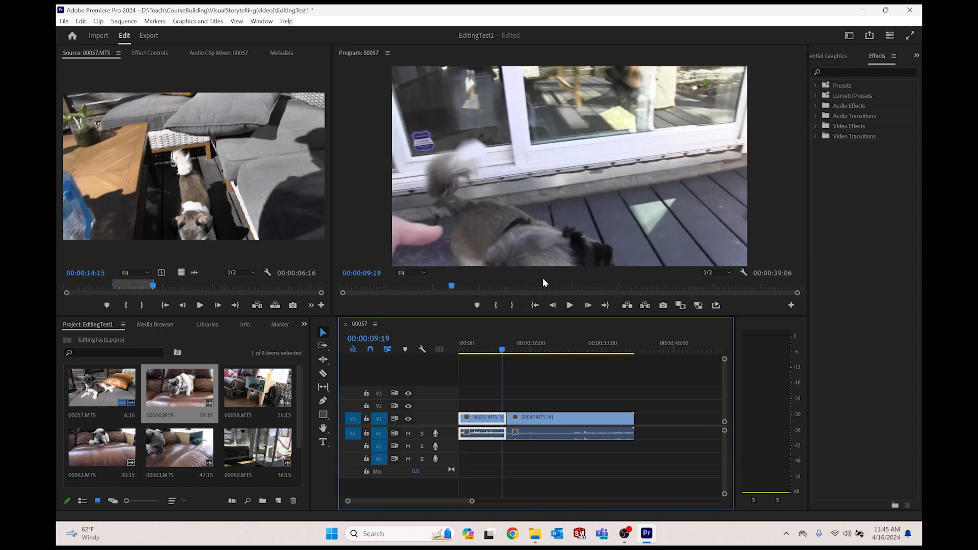
click(545, 212)
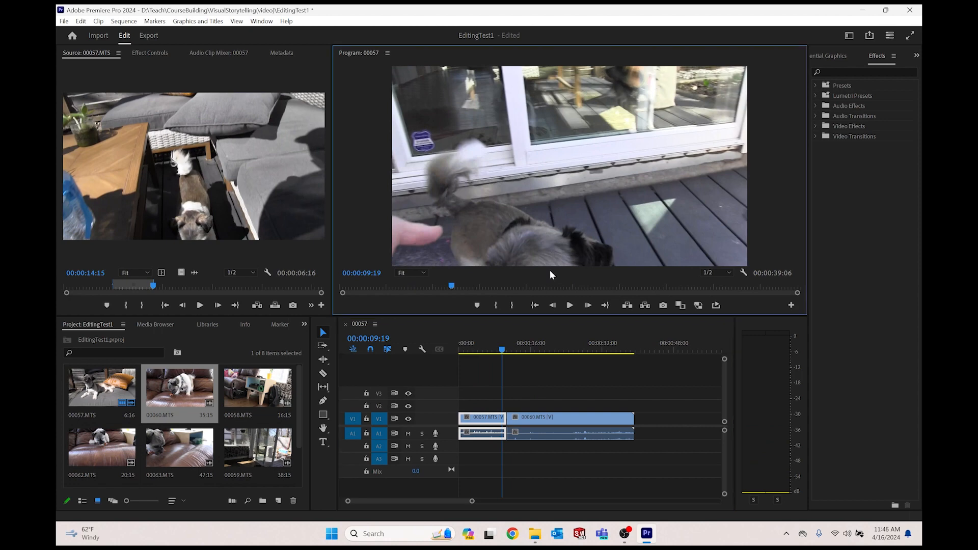
key(Right)
key(Right)
key(Right)
key(Right)
key(Right)
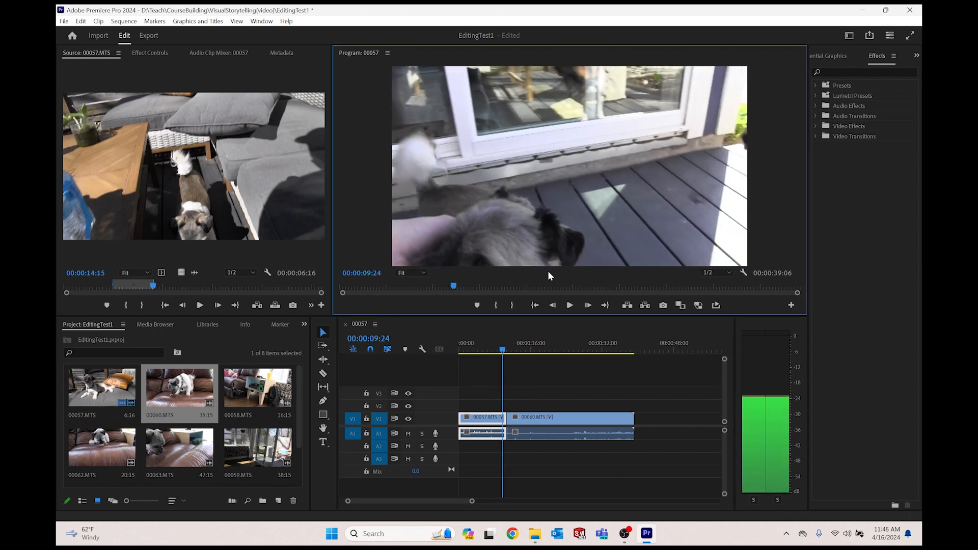
key(Right)
key(Right)
key(Right)
key(Right)
key(Right)
key(Right)
key(Right)
key(Right)
key(Right)
key(Right)
key(Right)
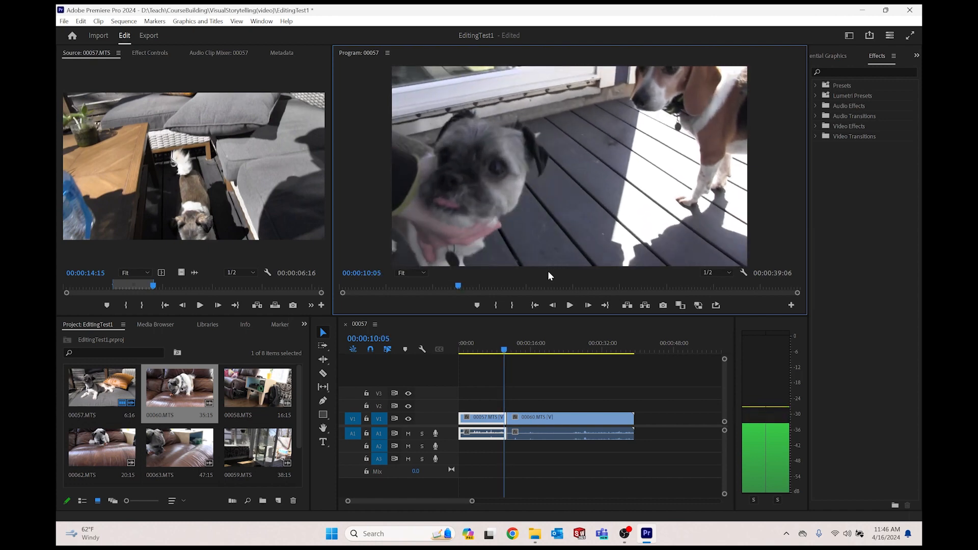
key(Left)
key(Left)
key(Left)
key(Left)
key(Left)
key(Left)
key(Left)
key(Left)
key(Left)
key(Left)
key(Left)
key(Left)
key(Left)
key(Left)
key(Left)
key(Left)
key(Left)
key(Left)
key(Left)
key(Left)
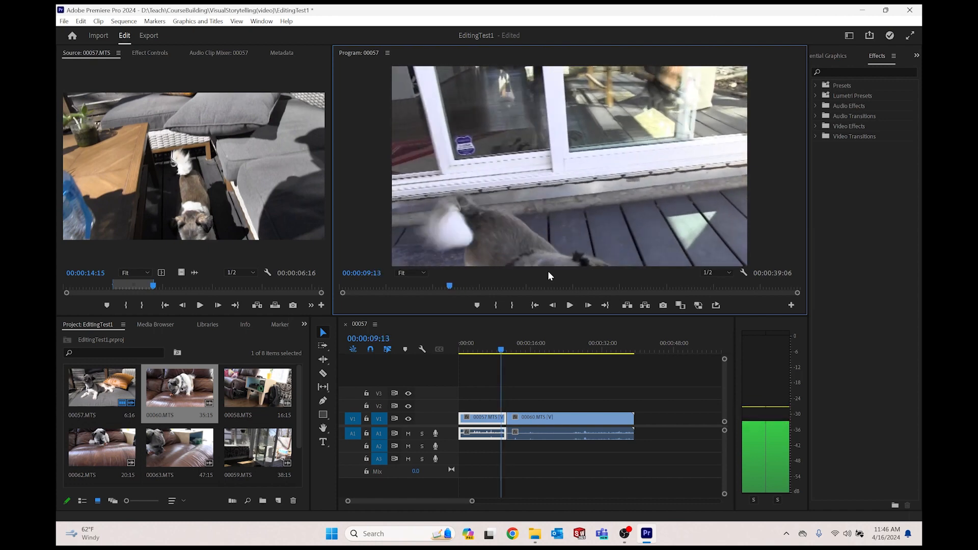
key(Left)
key(Left)
key(Left)
key(Left)
key(Left)
key(Left)
key(Left)
key(Left)
key(Left)
key(Left)
key(Left)
key(Left)
key(Left)
key(Left)
key(Left)
key(Left)
key(Left)
key(Left)
key(Left)
key(Left)
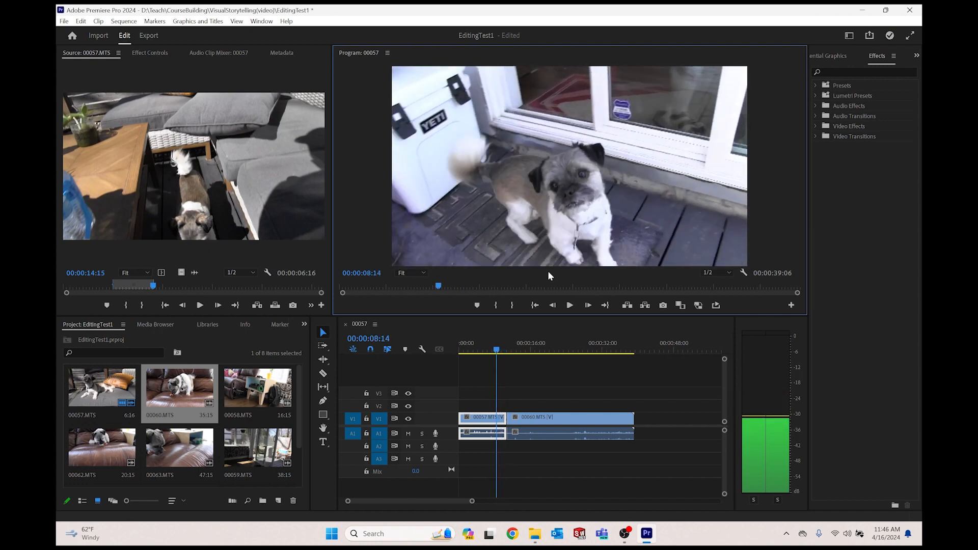
key(Left)
key(Left)
key(Left)
key(Left)
key(Left)
key(Left)
key(Left)
key(Left)
key(Left)
key(Left)
key(Left)
key(Left)
key(Left)
key(Left)
key(Left)
key(Left)
key(Left)
key(Left)
key(Left)
key(Left)
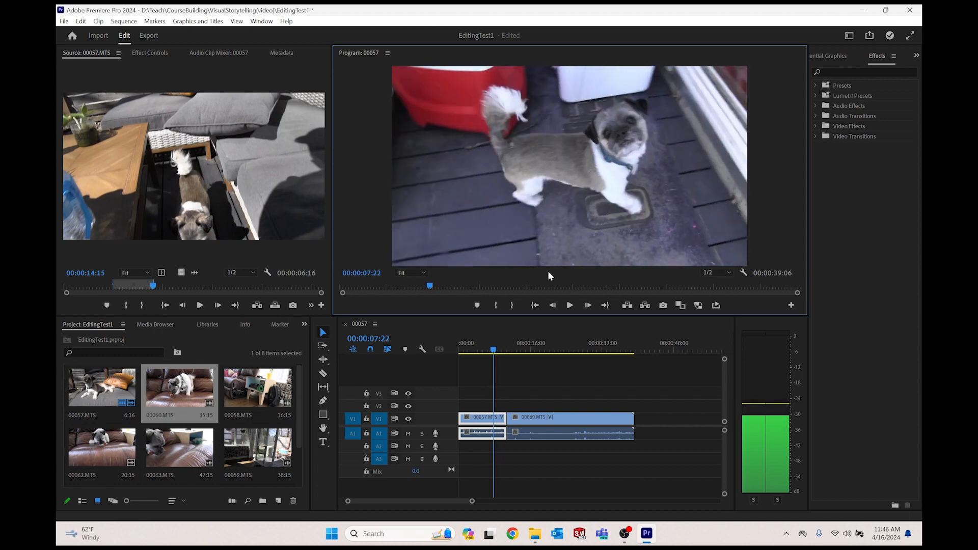
key(Left)
key(Right)
key(Left)
key(Right)
Step: Trim the end of 00057.MTS on the timeline to the playhead at 00:00:06:10
click(491, 350)
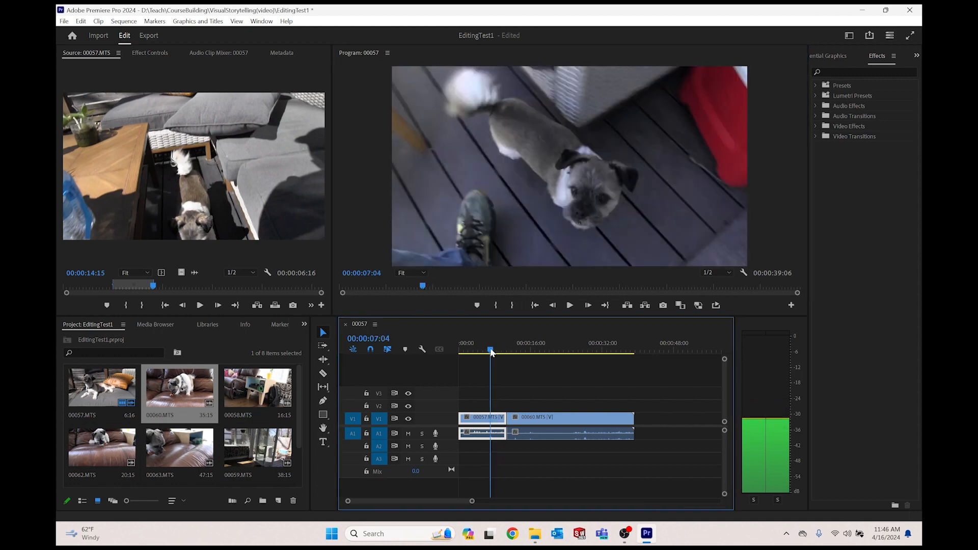
drag(491, 351, 489, 353)
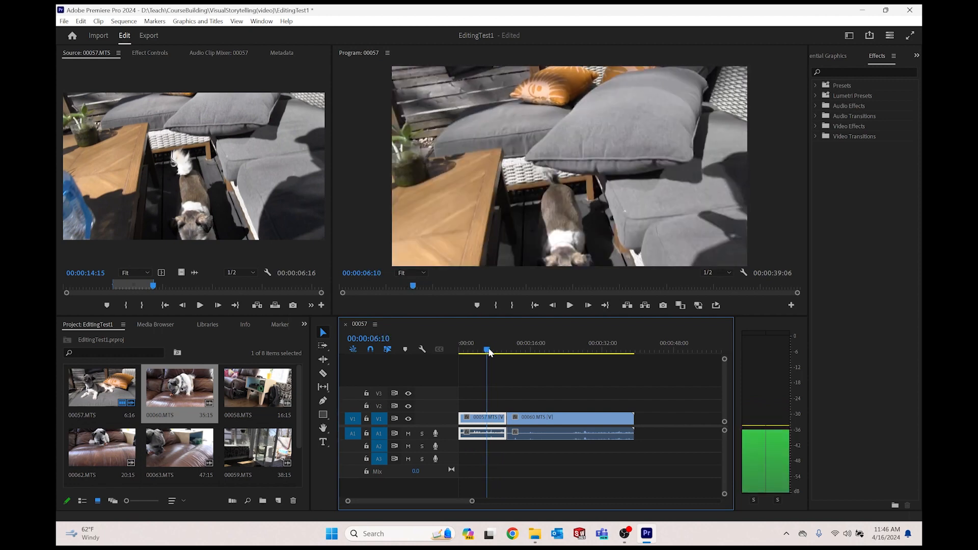
drag(502, 416, 486, 416)
Step: Trim the start of 00060.MTS to the playhead at 00:00:12:18 and move the clip against the end of 00057.MTS
drag(496, 348, 516, 350)
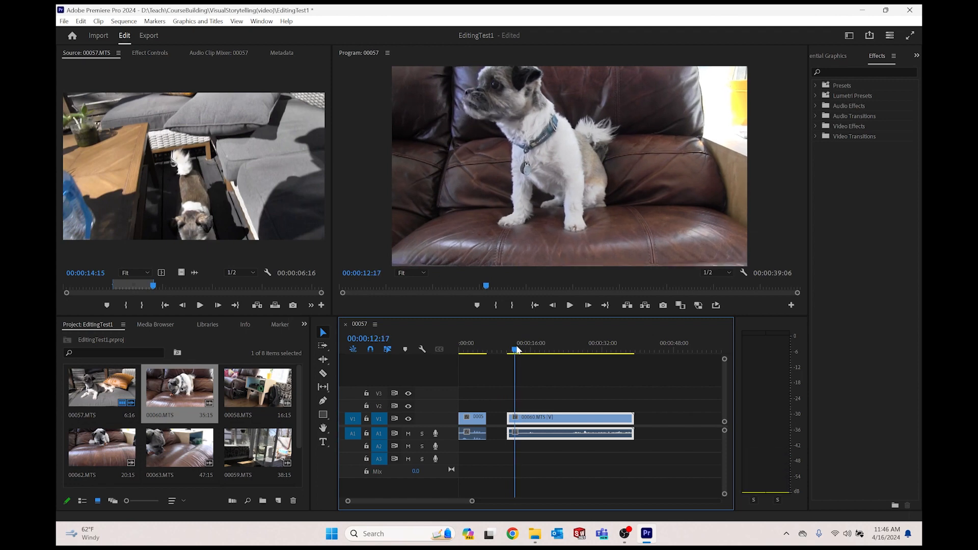
click(548, 238)
key(Right)
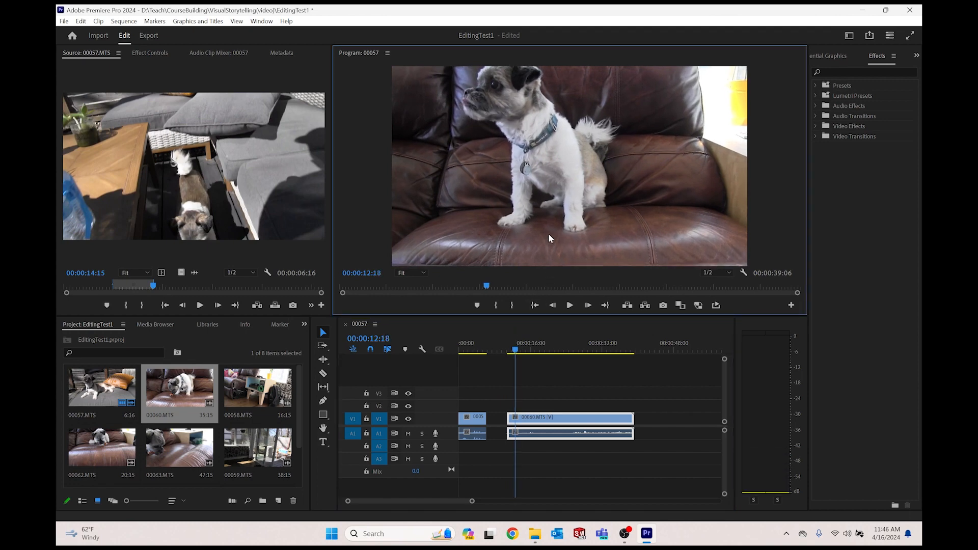
key(Left)
key(Right)
mouse_move(508, 416)
mouse_down()
mouse_move(551, 420)
mouse_move(523, 419)
mouse_up()
Step: Play the sequence twice across the retrimmed cut between 00057.MTS and 00060.MTS to check the transition
click(483, 349)
drag(484, 350, 471, 350)
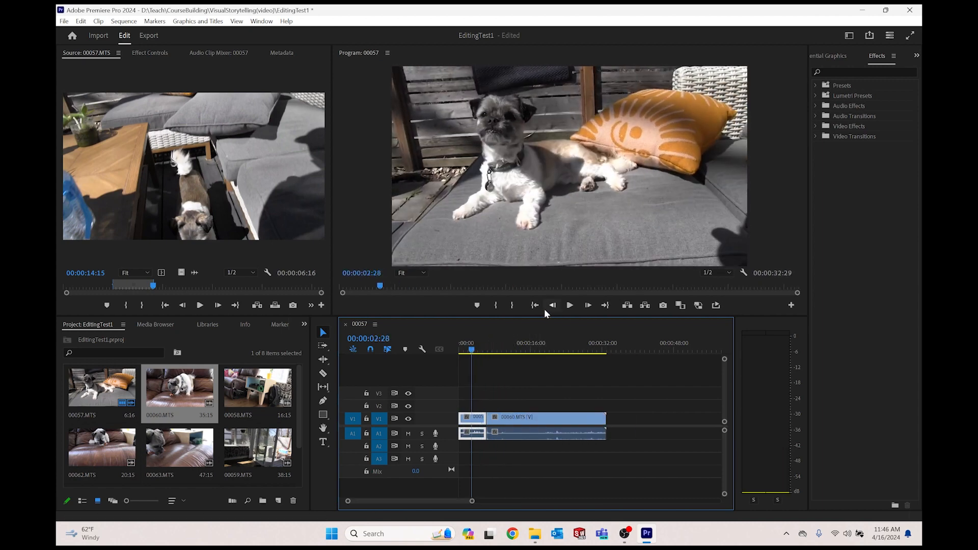
click(569, 307)
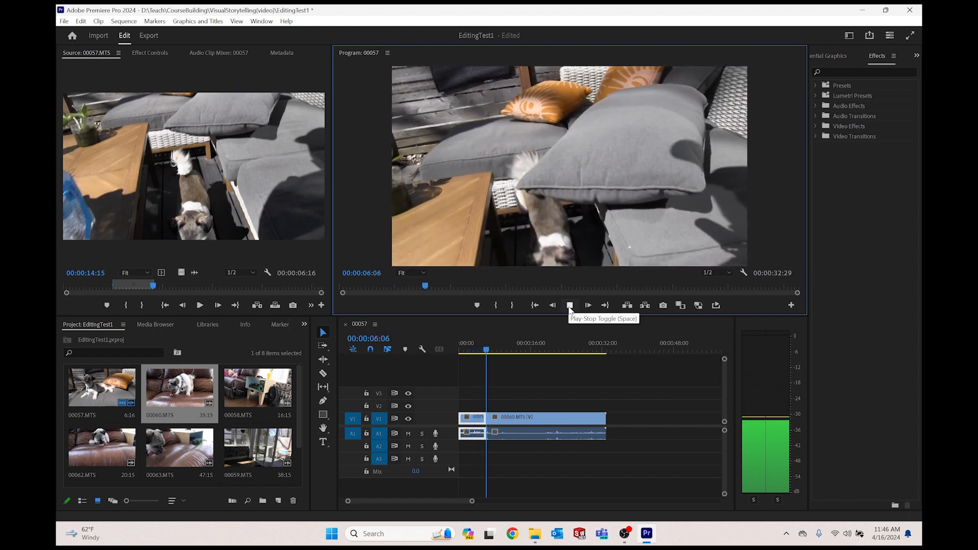
click(570, 308)
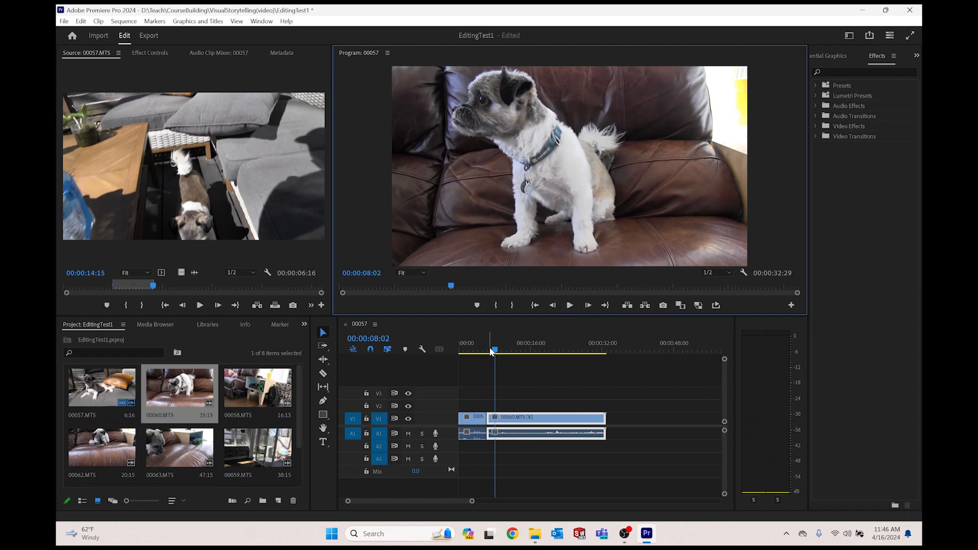
mouse_move(492, 351)
mouse_down()
mouse_move(479, 351)
mouse_move(574, 348)
mouse_move(481, 350)
mouse_up()
click(570, 305)
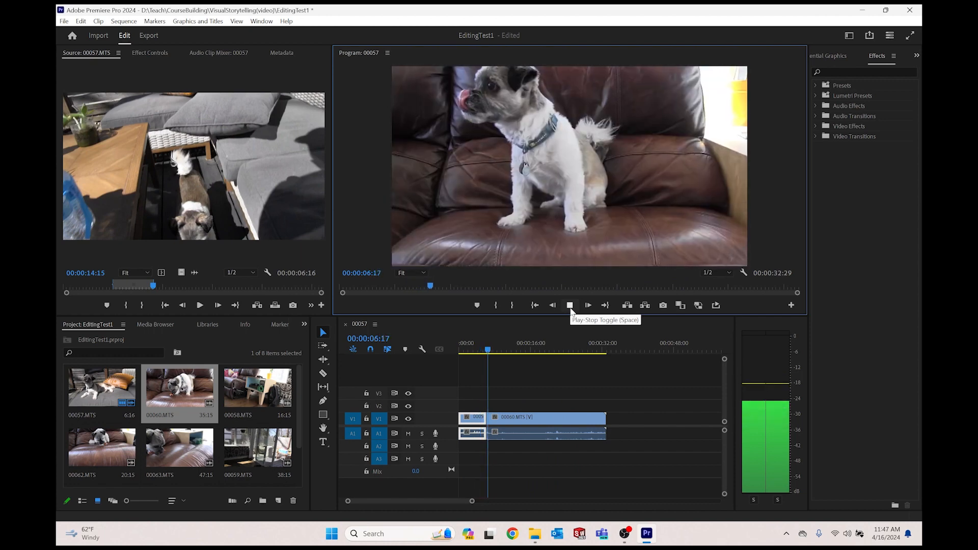
click(571, 307)
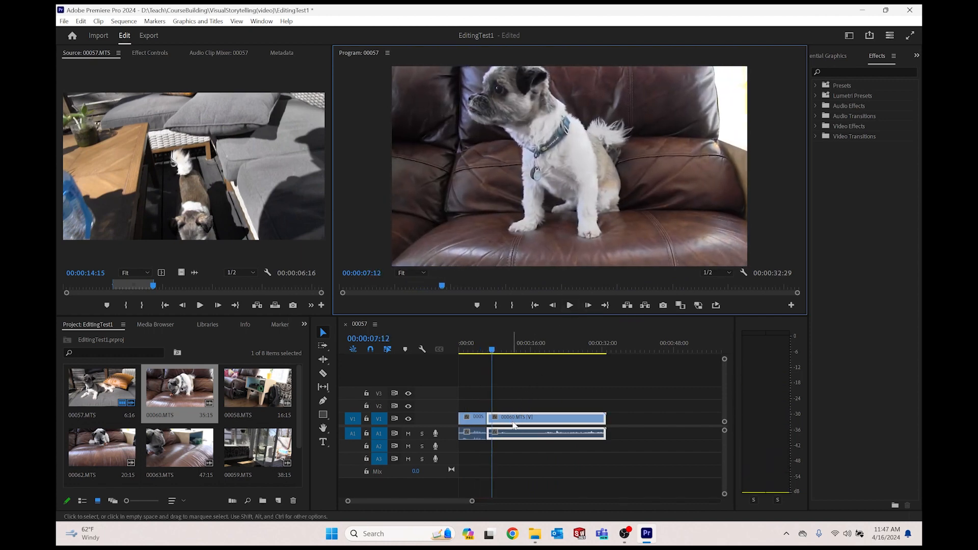
Step: Shift 00060.MTS about one second later on the timeline and extend the end of 00057.MTS to meet it
drag(516, 423, 521, 423)
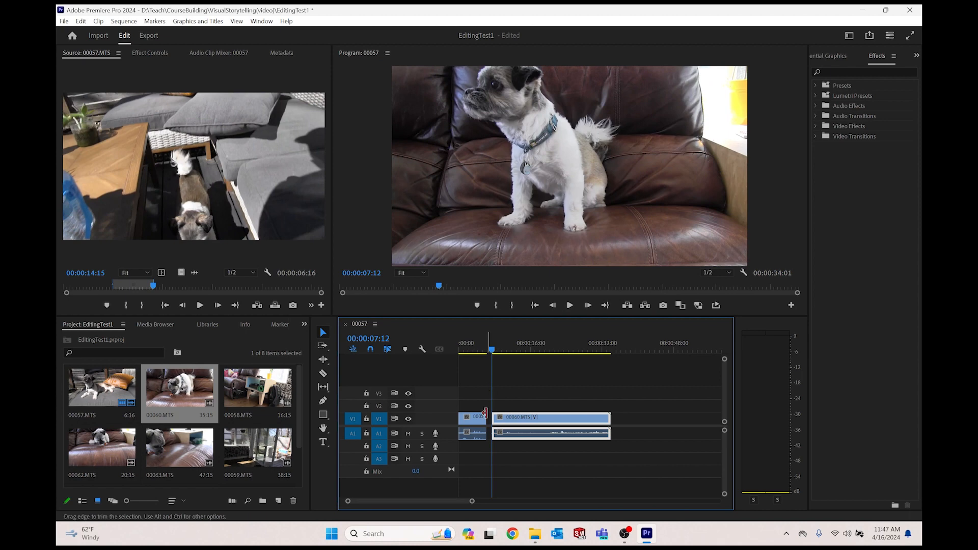
drag(485, 417, 491, 417)
Step: Split 00057.MTS at 00:00:06:14 with the Razor tool, delete the leftover piece, and move 00060.MTS back against the cut
click(489, 351)
drag(489, 351, 488, 350)
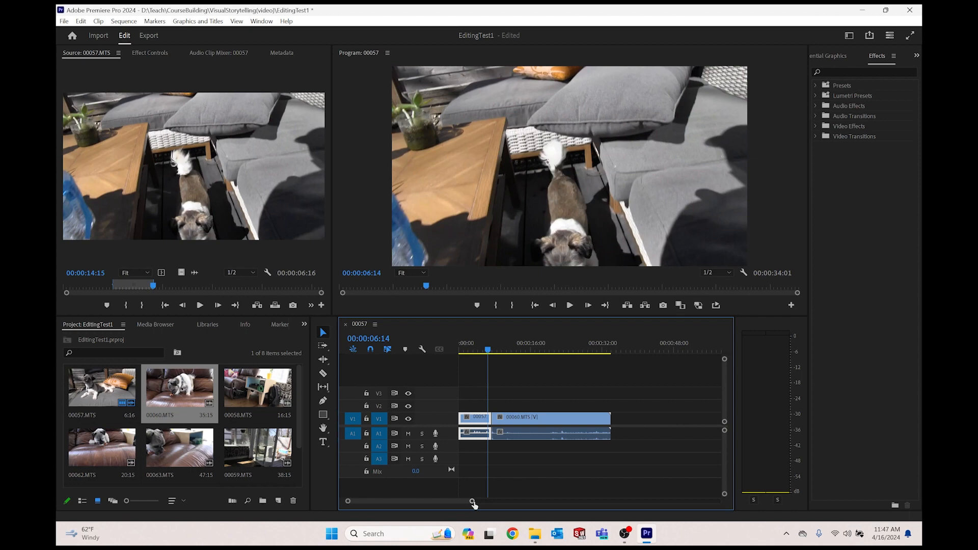
drag(473, 503, 432, 502)
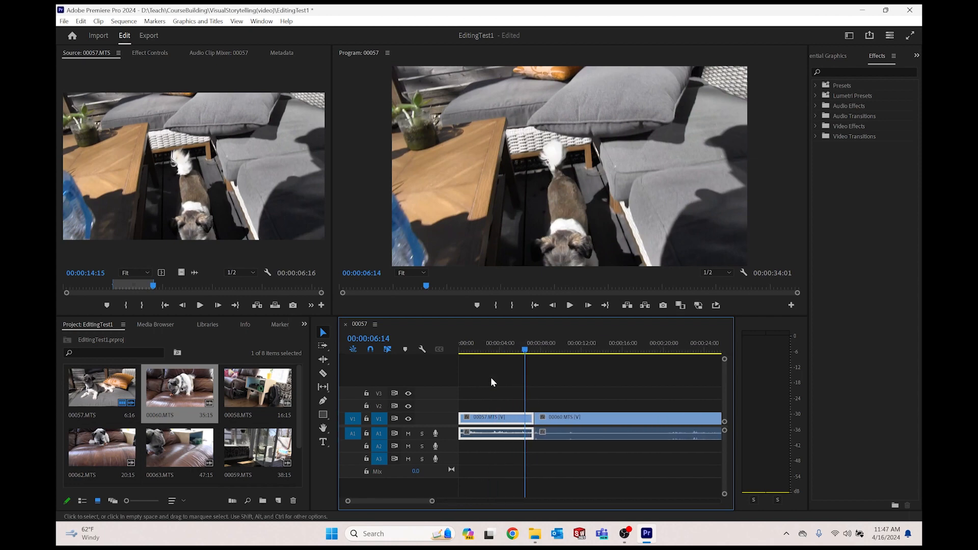
click(323, 373)
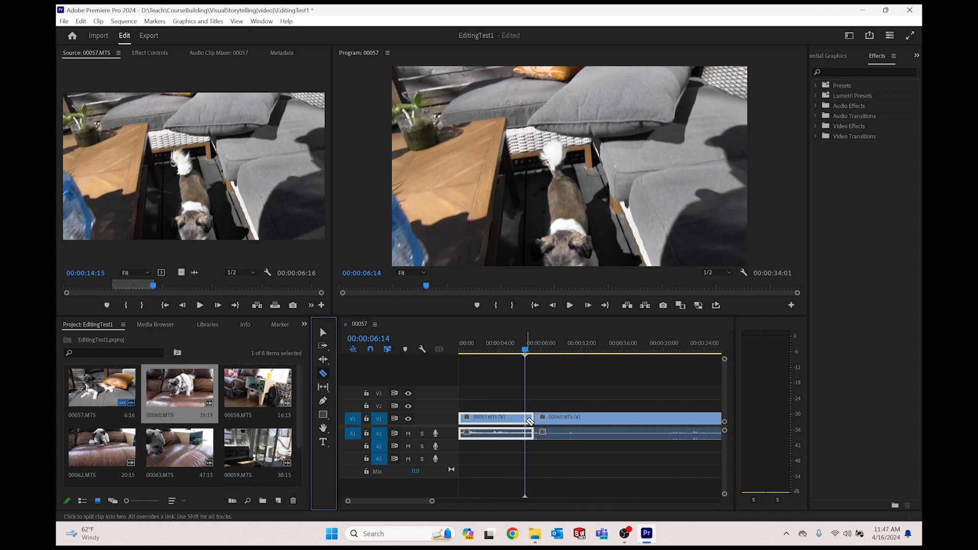
click(526, 419)
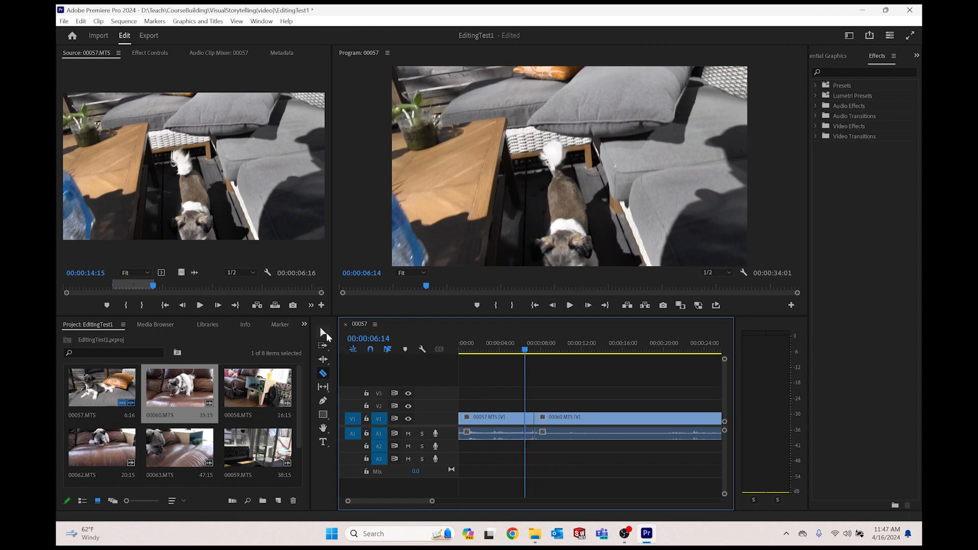
click(323, 333)
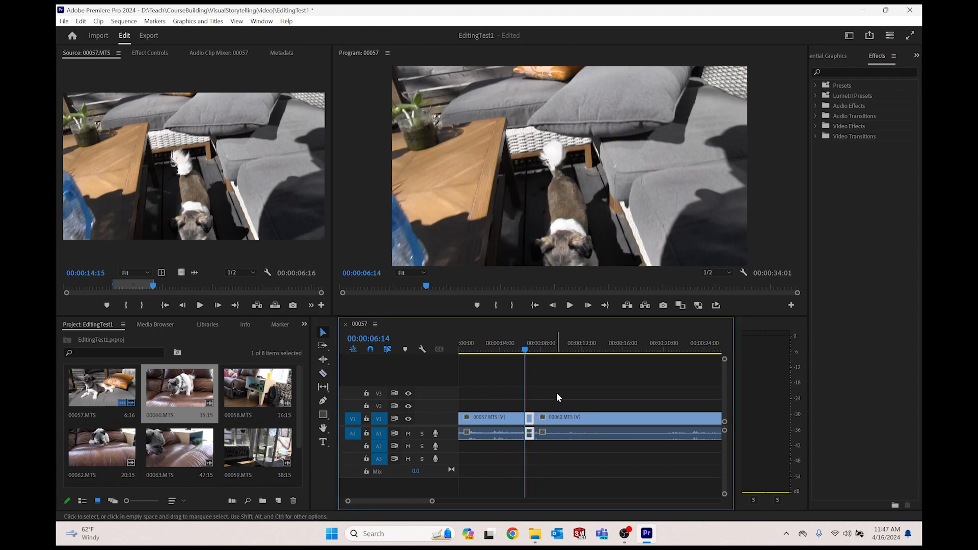
drag(567, 417, 558, 419)
Step: Play the sequence from 00:00:04:15 across the cut from 00057.MTS to 00060.MTS to check it
drag(530, 349, 505, 350)
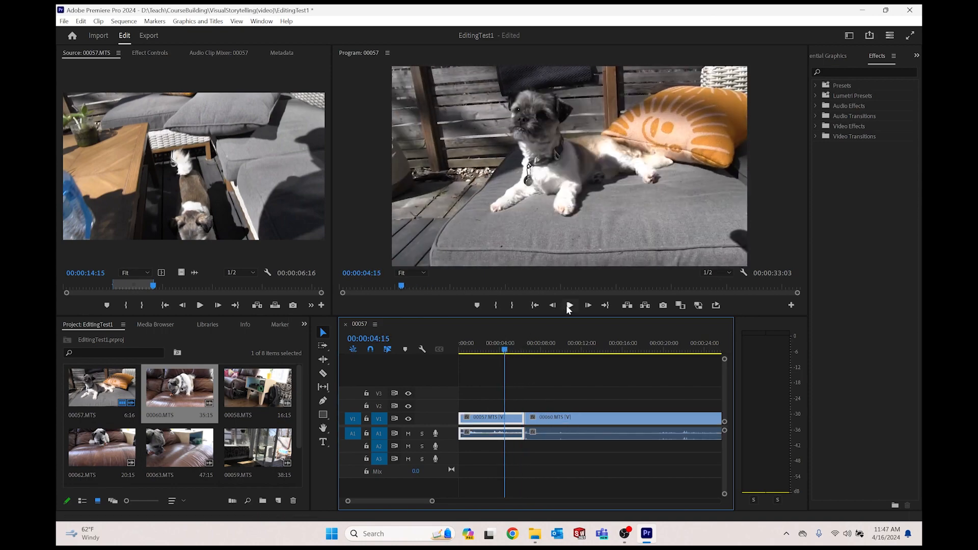
click(568, 305)
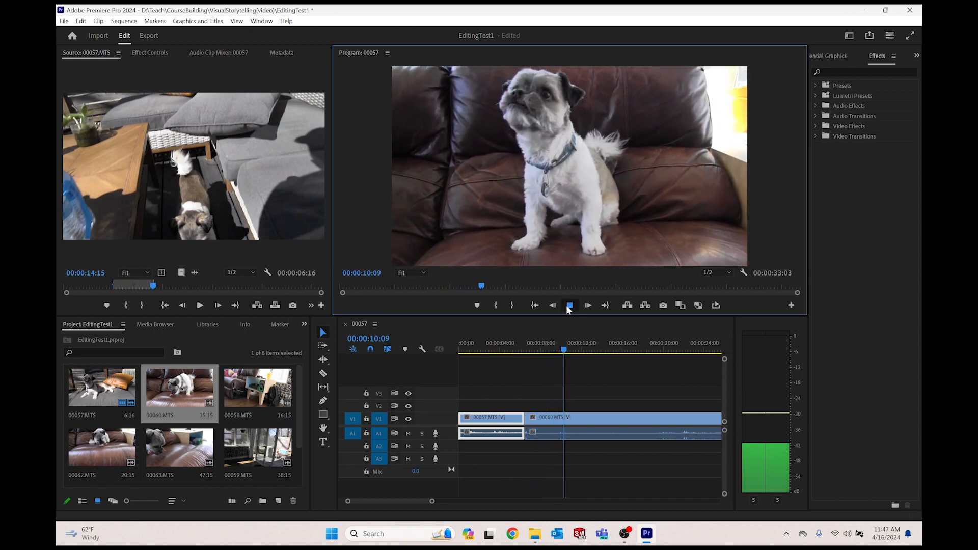
click(569, 306)
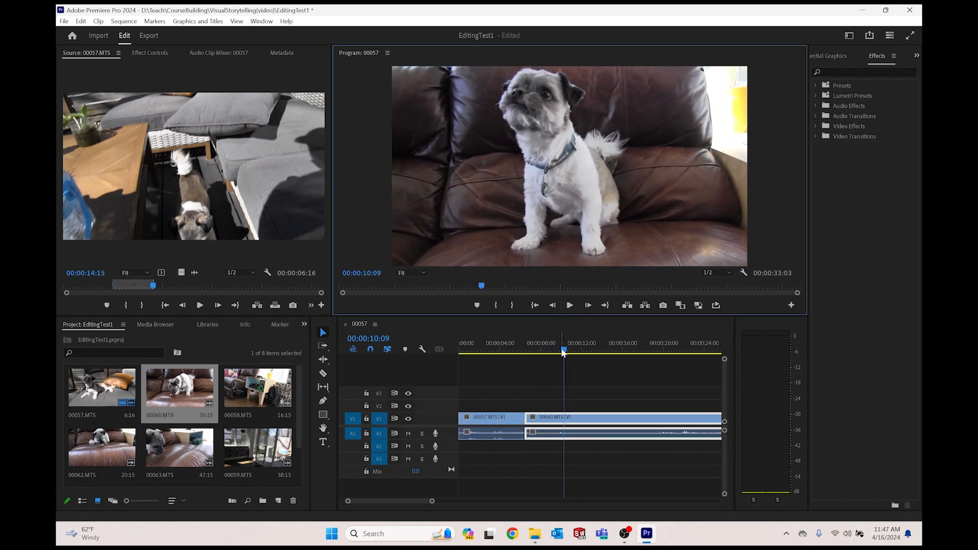
Step: Trim the start of 00060.MTS to the playhead at 00:00:09:17 and move the clip back against 00057.MTS
mouse_move(564, 352)
mouse_down()
mouse_move(530, 355)
mouse_move(555, 354)
mouse_up()
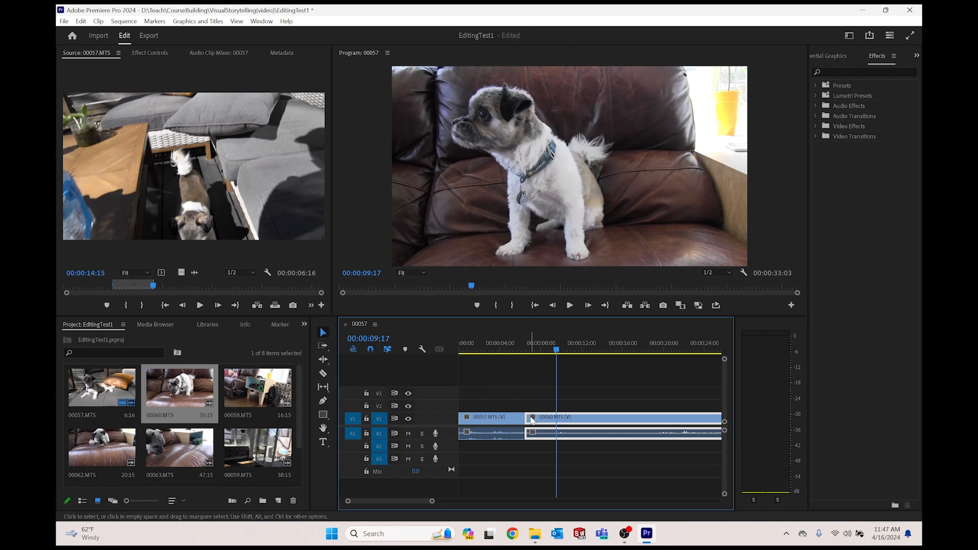
mouse_move(531, 421)
mouse_down()
mouse_move(563, 420)
mouse_move(548, 421)
mouse_up()
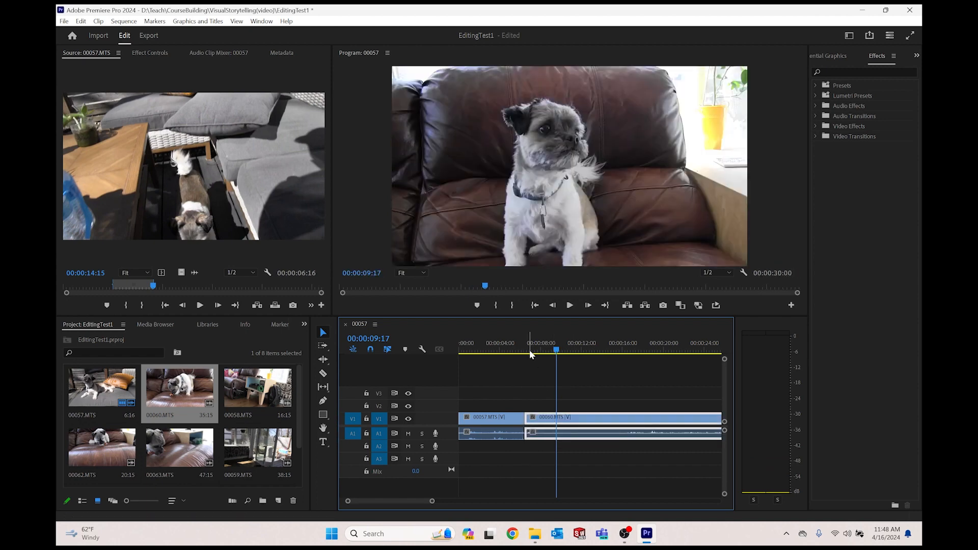
Step: Play from just before the end of 00057.MTS into 00060.MTS to review the new cut, stopping at 00:00:08:13
click(520, 350)
drag(521, 351, 513, 351)
click(570, 305)
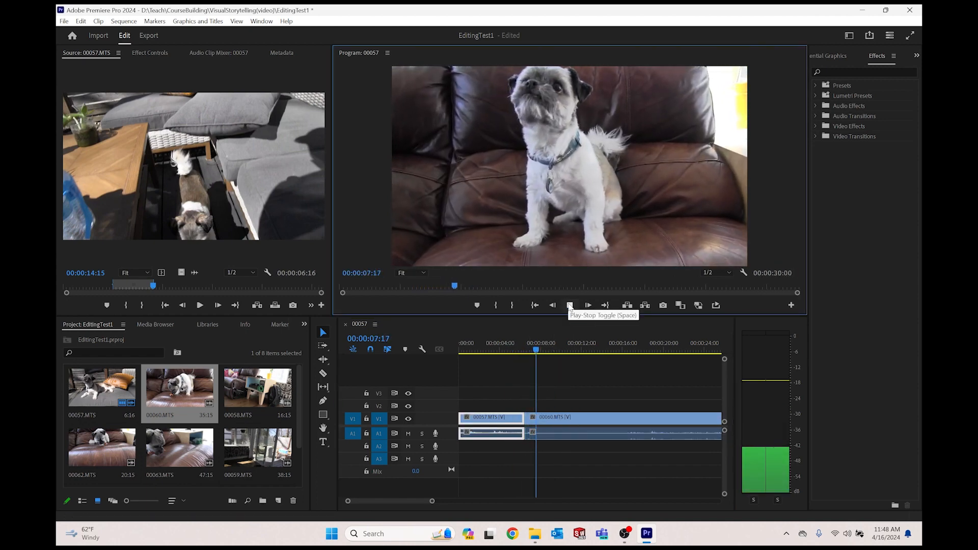
click(569, 306)
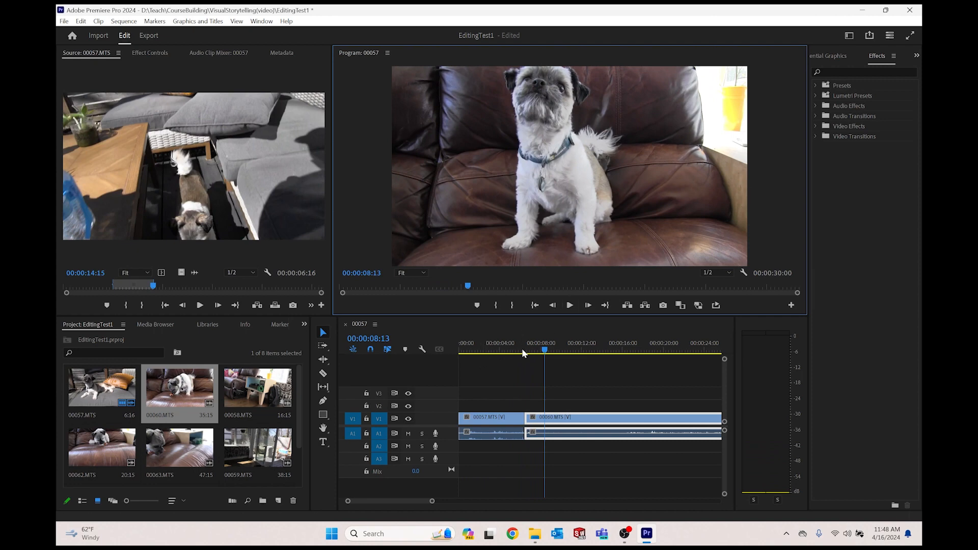
Step: Trim the end of 00060.MTS on the timeline to the playhead at 00:00:08:13
click(393, 502)
drag(394, 503, 455, 503)
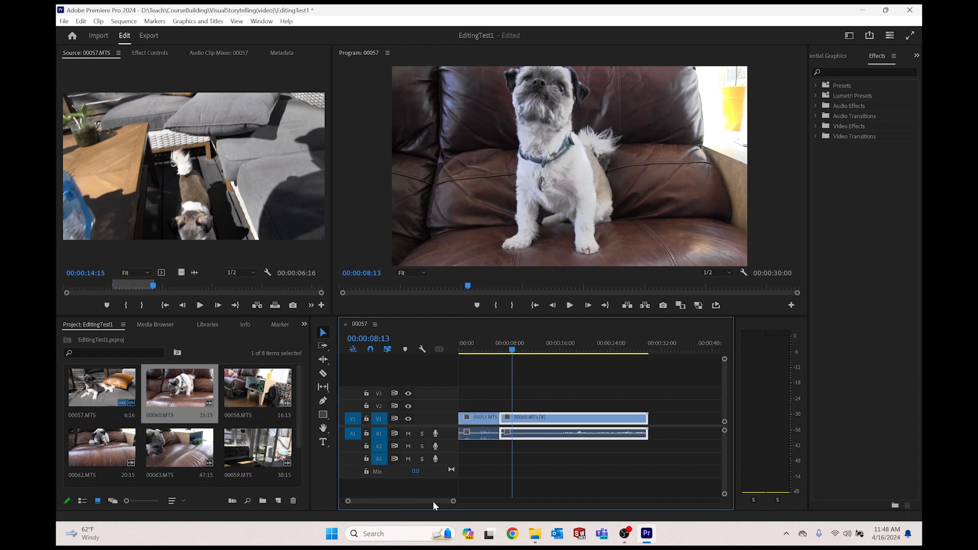
drag(647, 419, 513, 422)
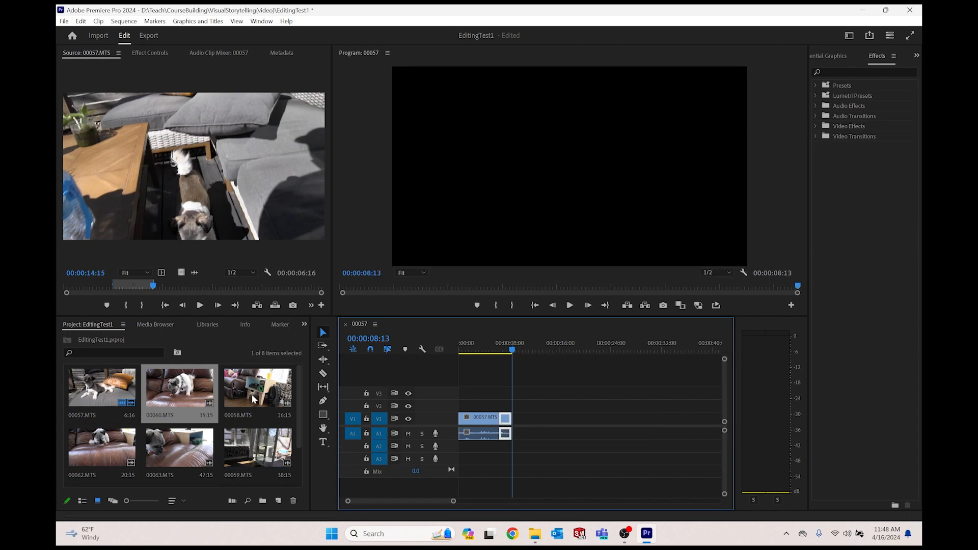
Step: Load 00059.MTS in the Source monitor and mark its In point at 00:00:19:22
click(277, 436)
drag(278, 436, 188, 173)
drag(99, 288, 198, 290)
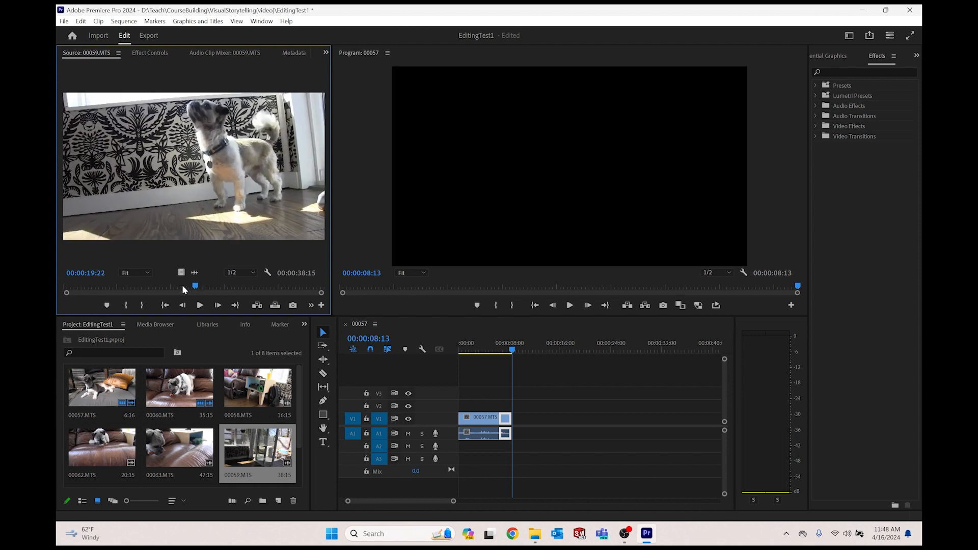
key(i)
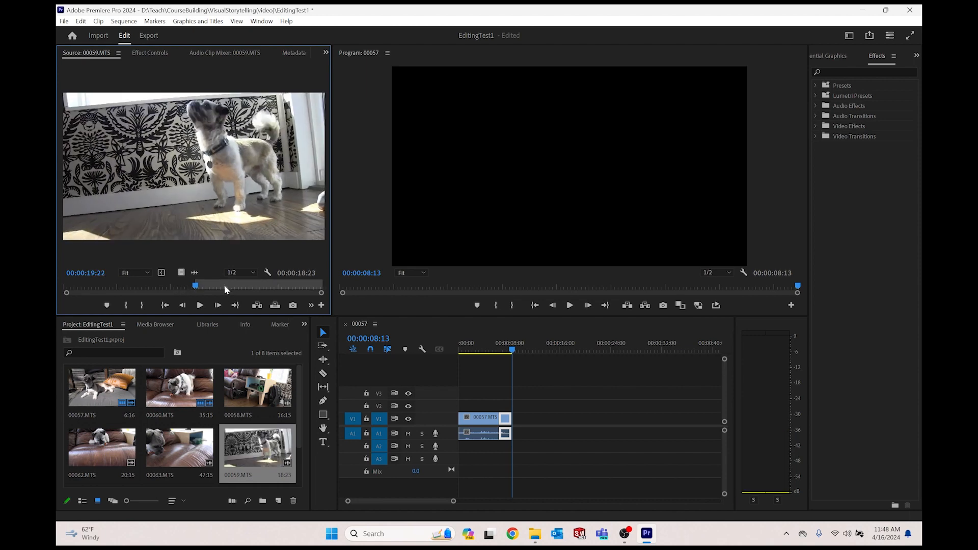
Step: Mark the Out point of 00059.MTS at 00:00:24:27 and place the marked section on the timeline directly after 00060.MTS
drag(200, 285, 232, 284)
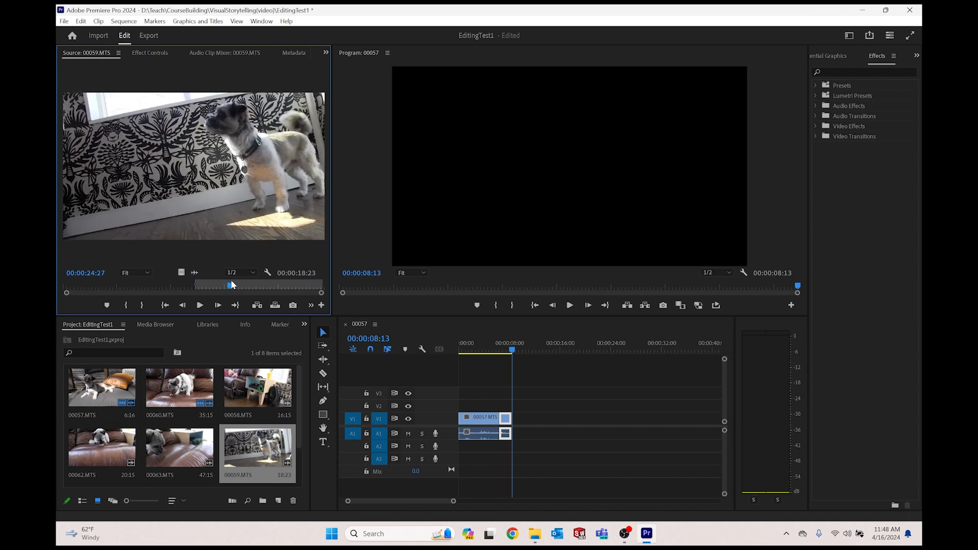
key(o)
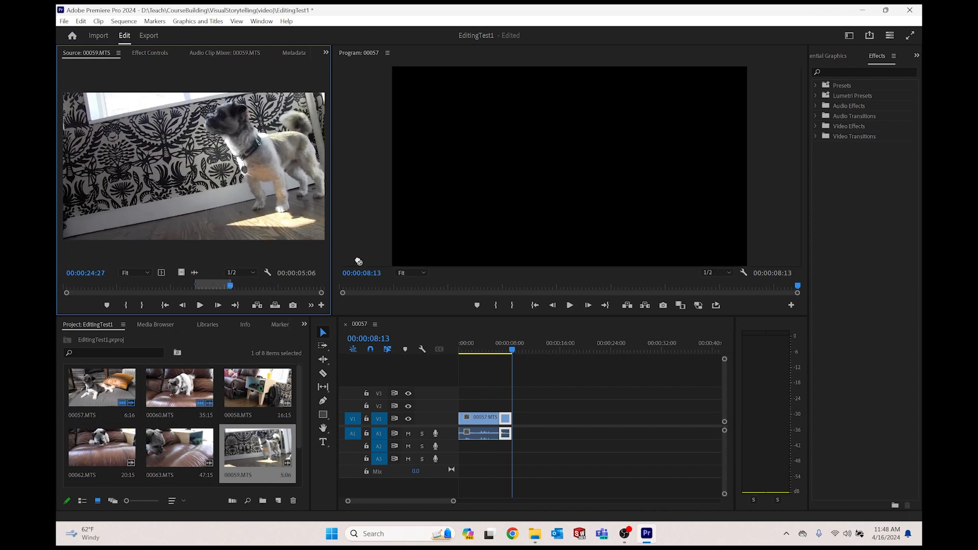
drag(358, 261, 517, 419)
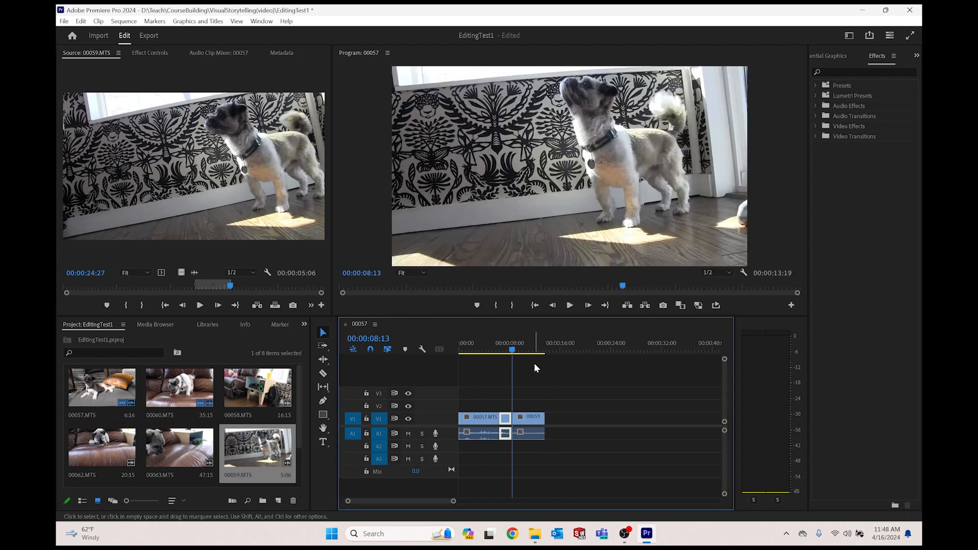
Step: Try a Cross Dissolve at the cut between 00060.MTS and 00059.MTS, play it back, and delete the transition
mouse_move(516, 348)
mouse_down()
mouse_move(506, 348)
mouse_move(565, 348)
mouse_move(508, 352)
mouse_up()
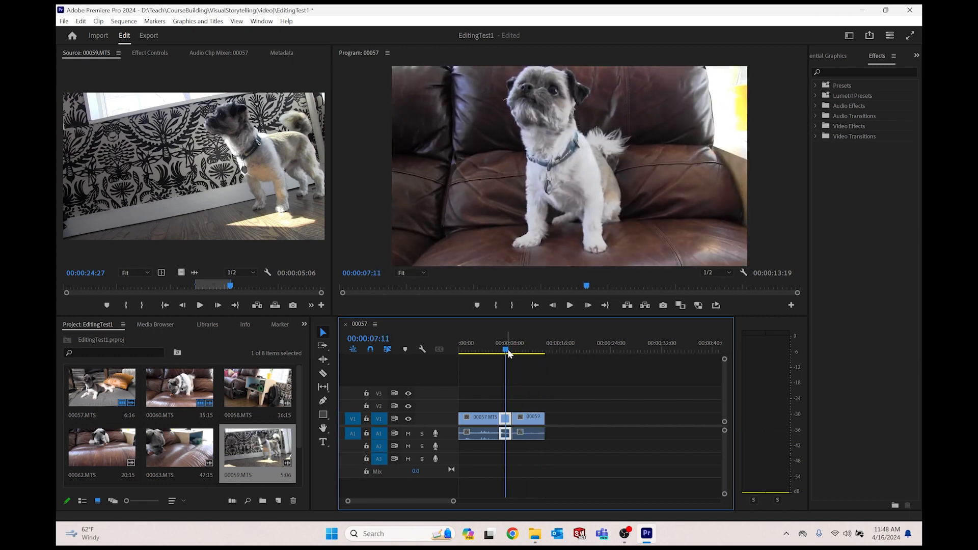
click(817, 136)
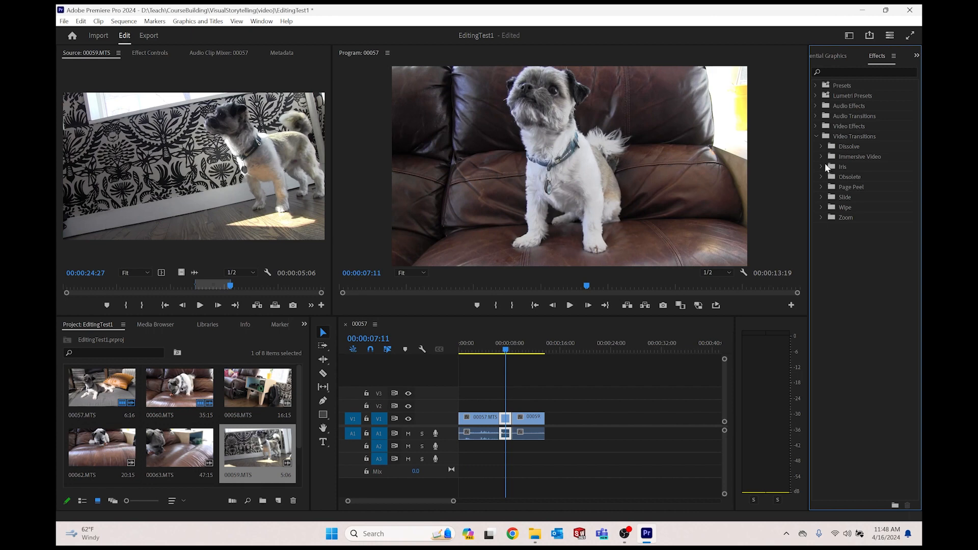
click(821, 147)
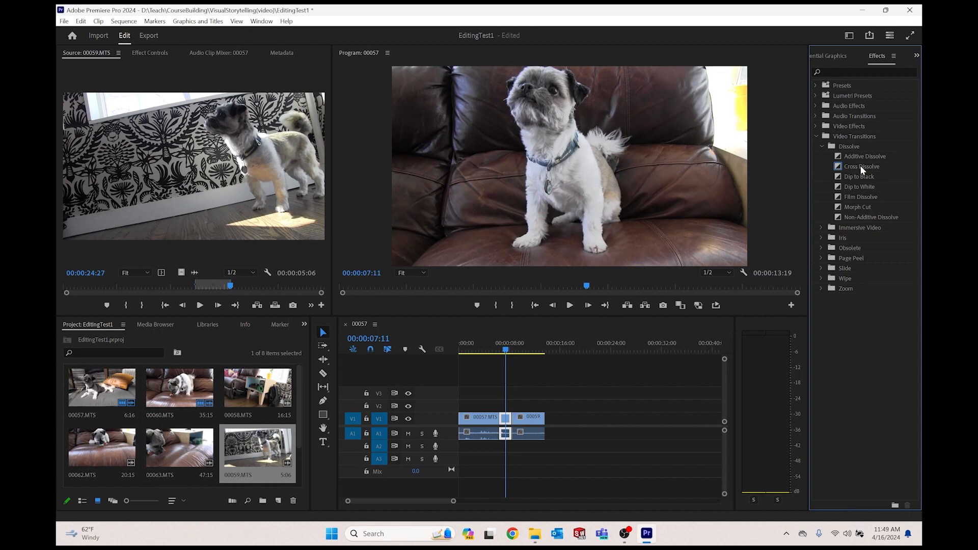
drag(857, 167, 513, 420)
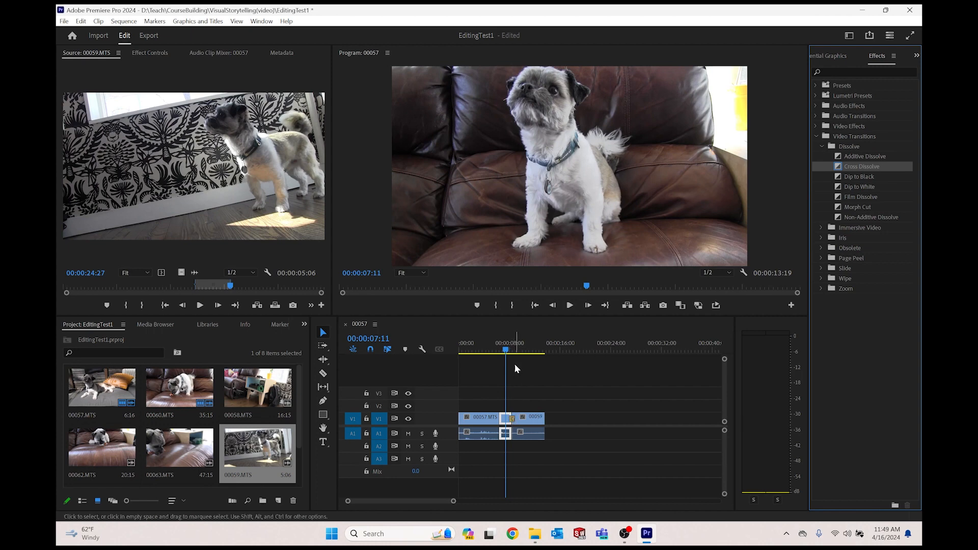
click(570, 306)
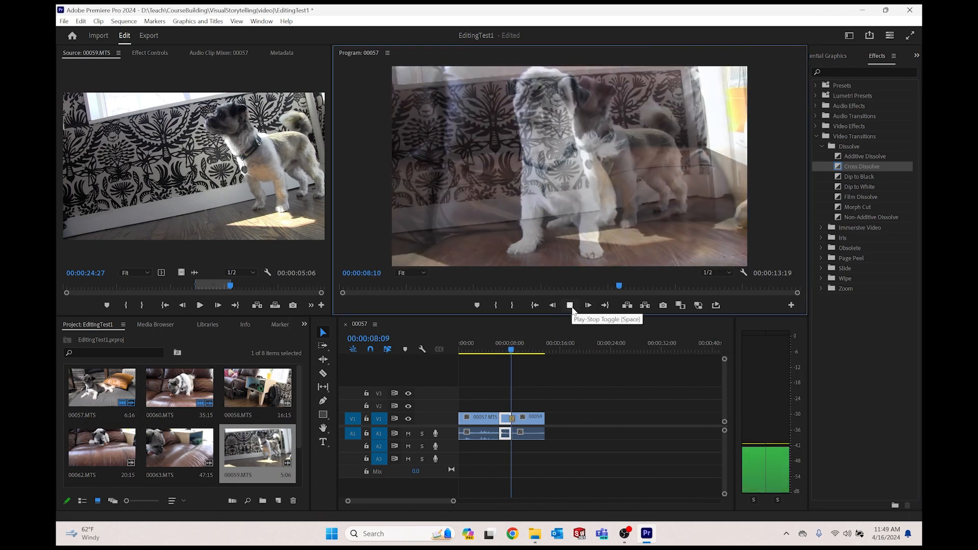
click(570, 305)
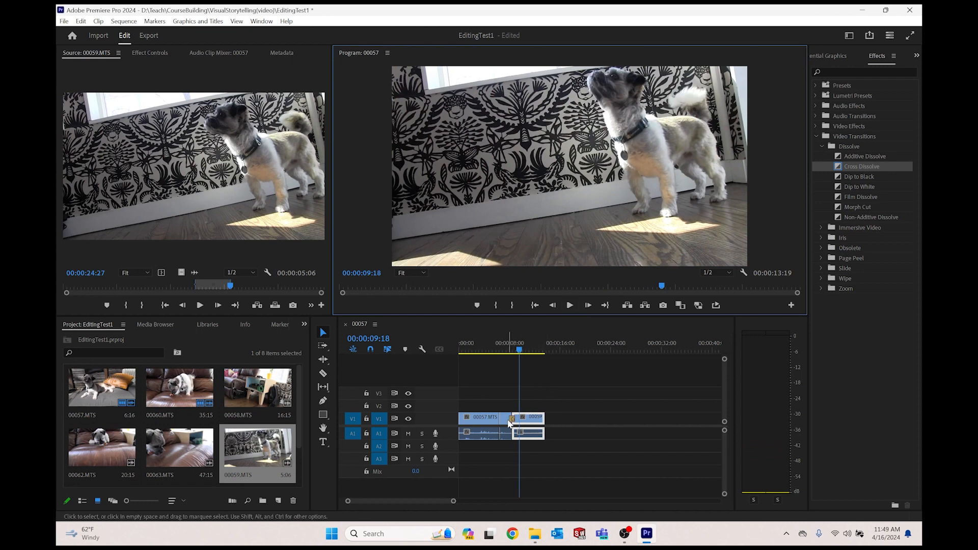
click(512, 420)
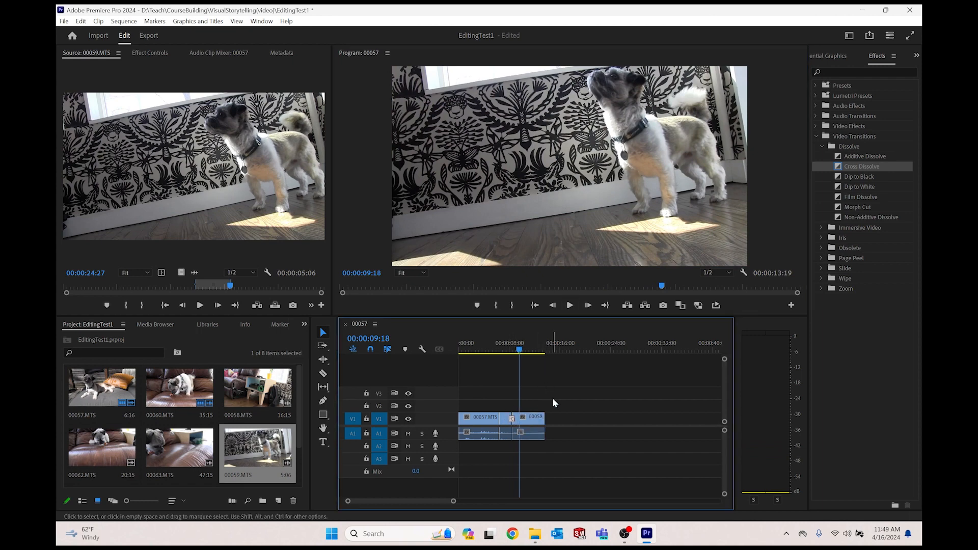
key(Delete)
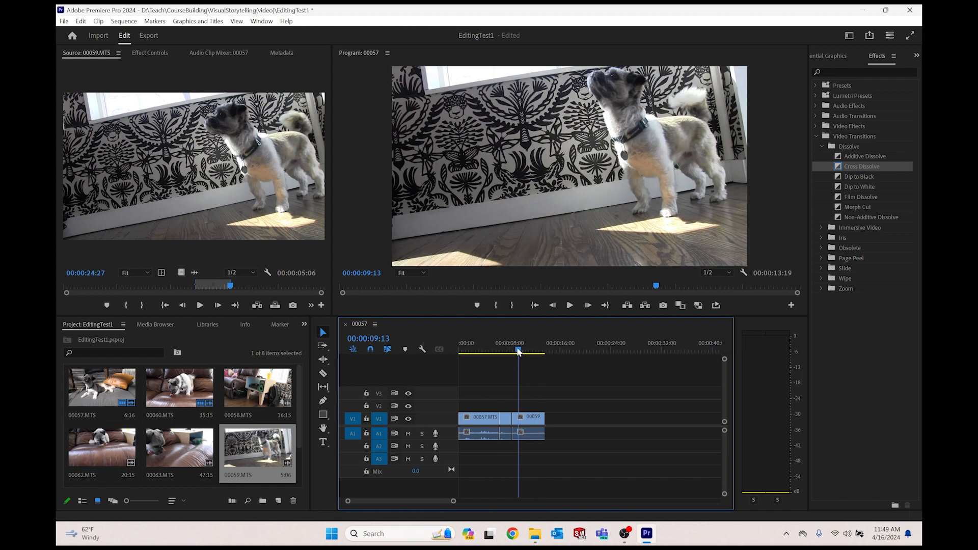
Step: Apply a Dip to Black transition at the cut between 00060.MTS and 00059.MTS and play across it
drag(518, 351, 506, 352)
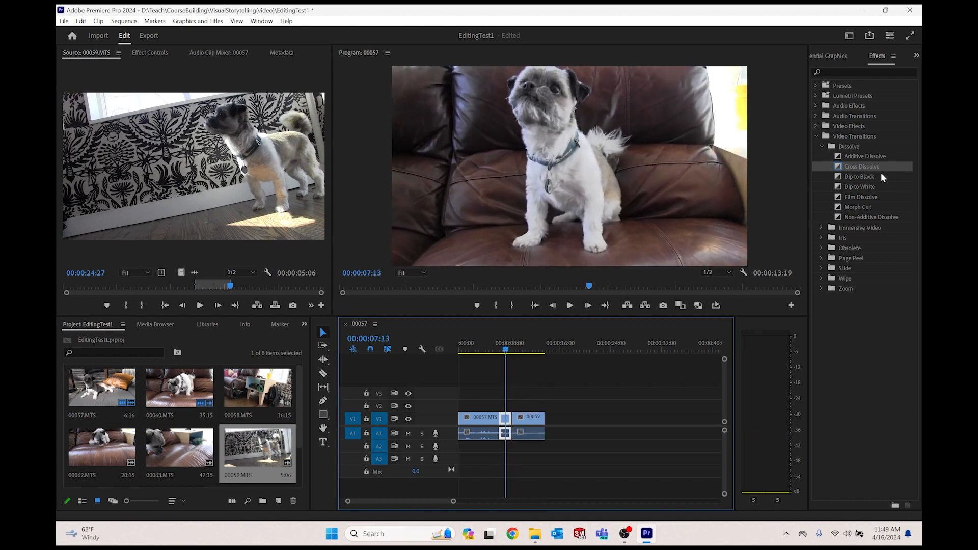
mouse_move(863, 175)
mouse_down()
mouse_move(711, 264)
mouse_move(518, 421)
mouse_up()
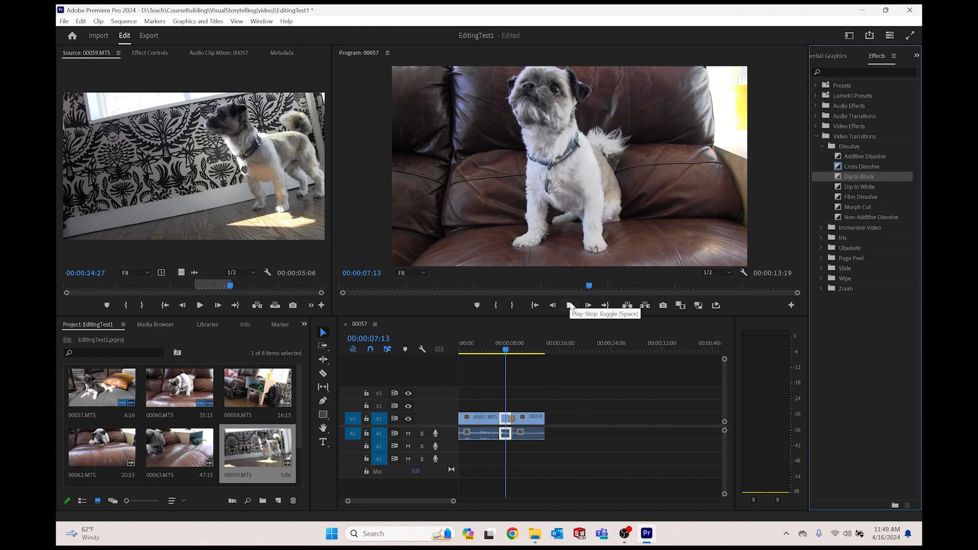
click(570, 306)
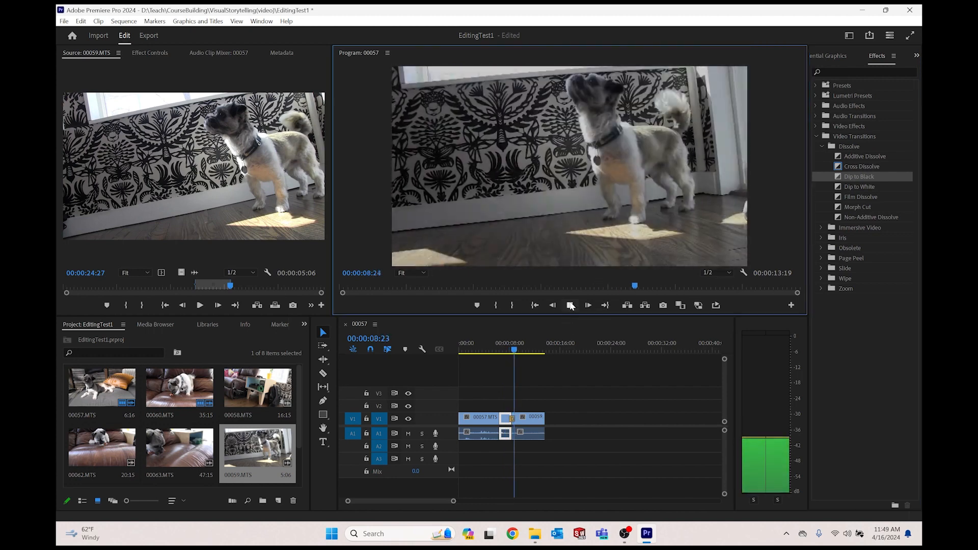
click(571, 305)
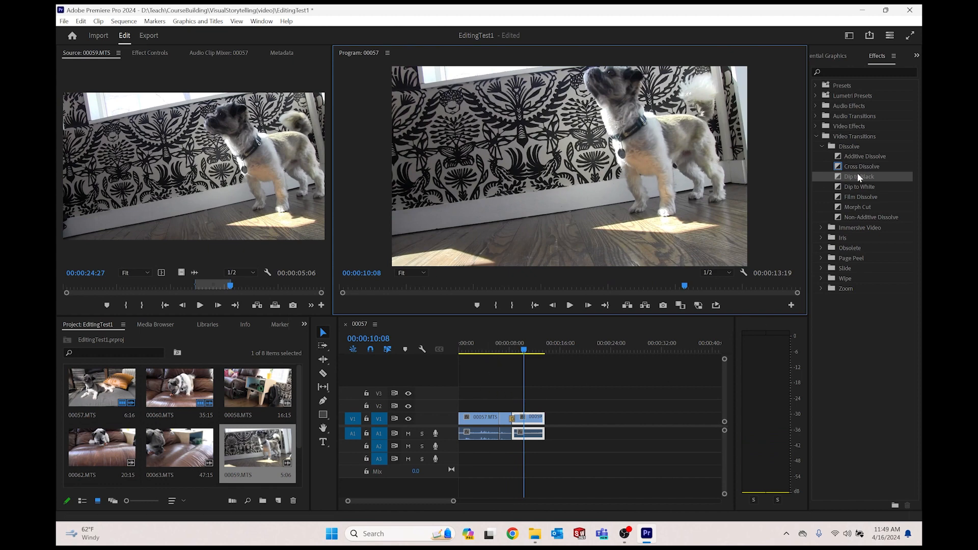
Step: Add a Dip to Black transition at the start of 00057.MTS and play the sequence from the beginning
drag(860, 177, 461, 421)
key(Home)
click(570, 305)
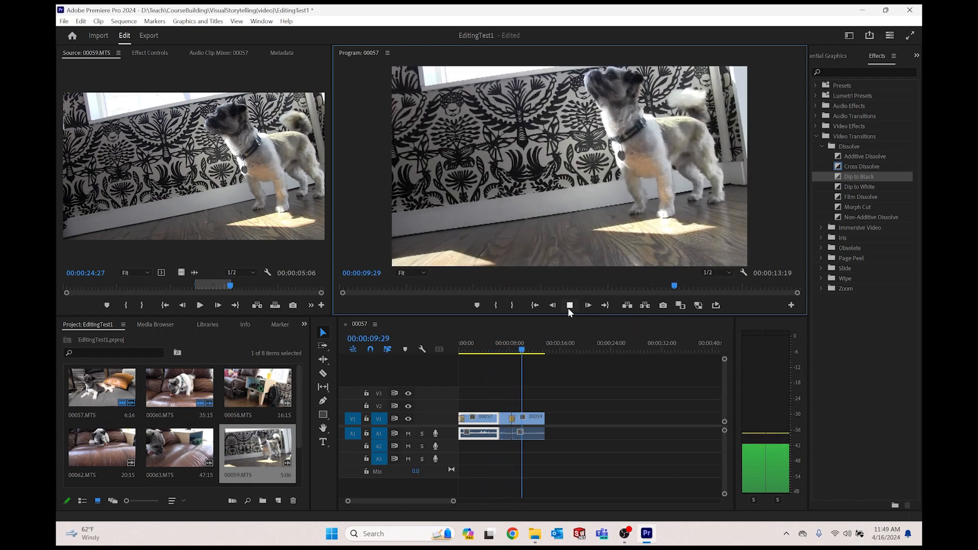
click(570, 309)
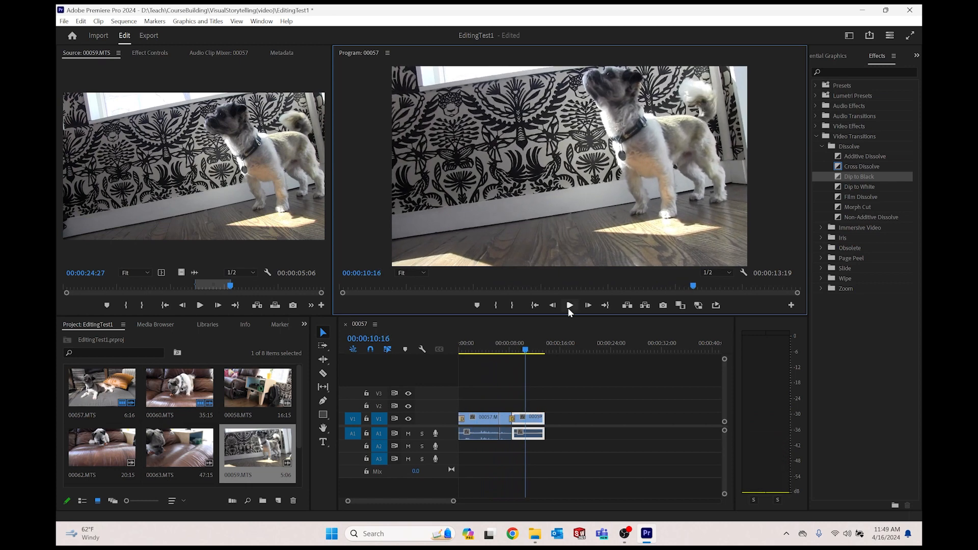
Step: Mark the sequence range from its start to 00:00:13:01 with In and Out points
mouse_move(543, 345)
mouse_down()
mouse_move(455, 351)
mouse_move(543, 353)
mouse_up()
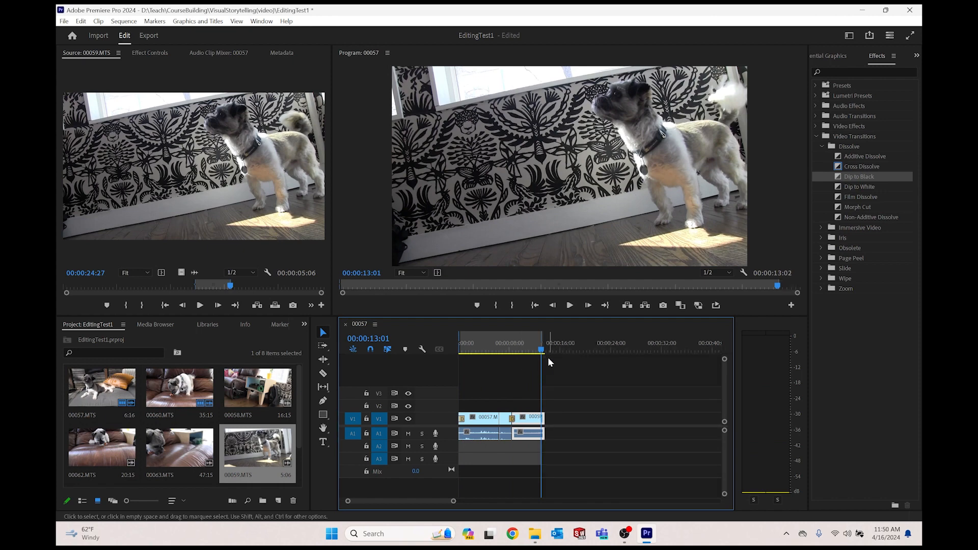
Step: Trim the end of 00059.MTS to the playhead at 00:00:13:01 and add a Dip to Black transition at the clip's end
drag(544, 418, 541, 419)
drag(850, 179, 541, 419)
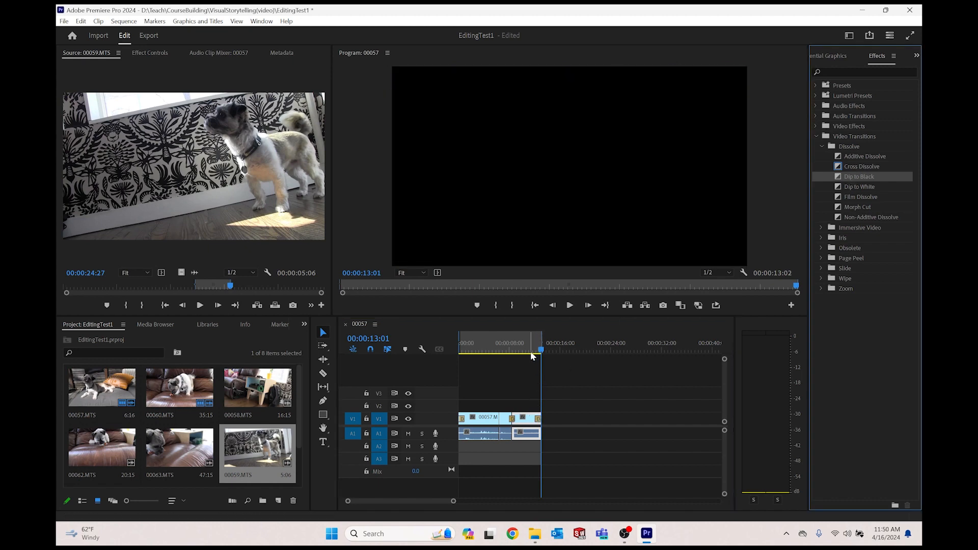
Step: Play the sequence from its start to review the clips and transitions
drag(530, 347, 460, 345)
click(570, 305)
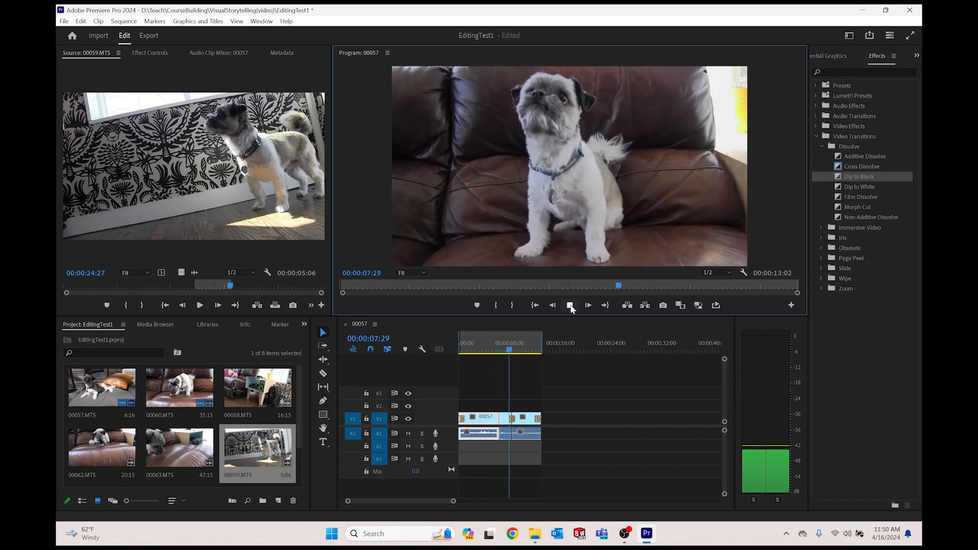
click(572, 307)
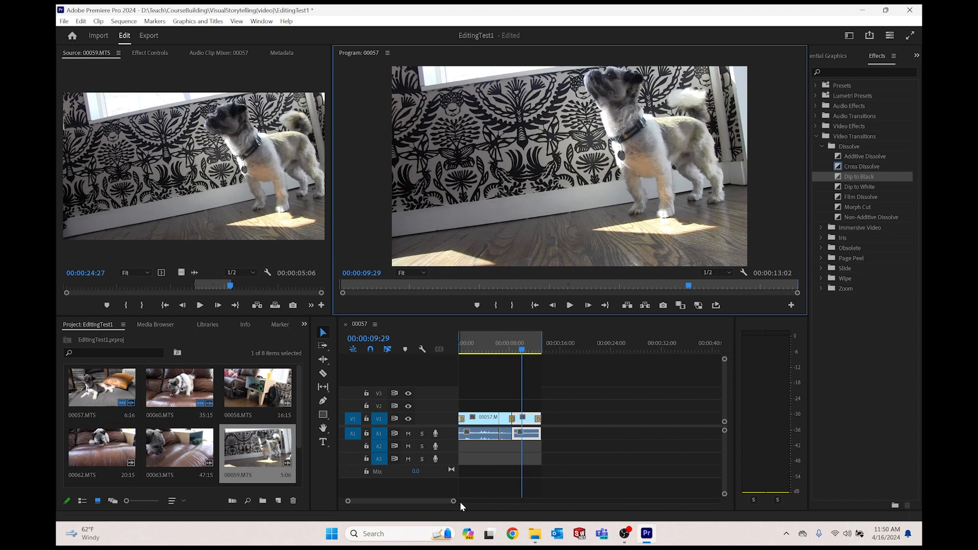
Step: Save the EditingTest1 project
drag(454, 502, 424, 504)
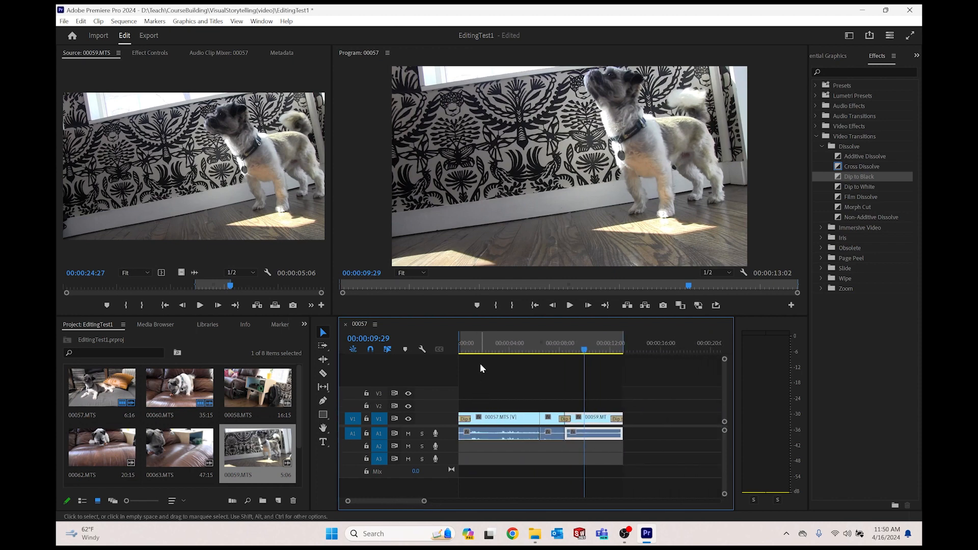
key(ctrl+s)
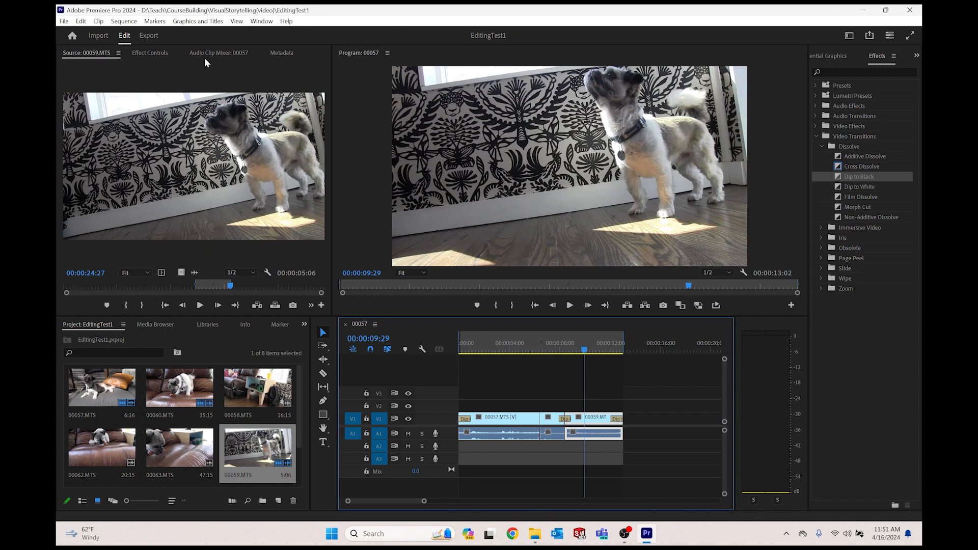
click(71, 22)
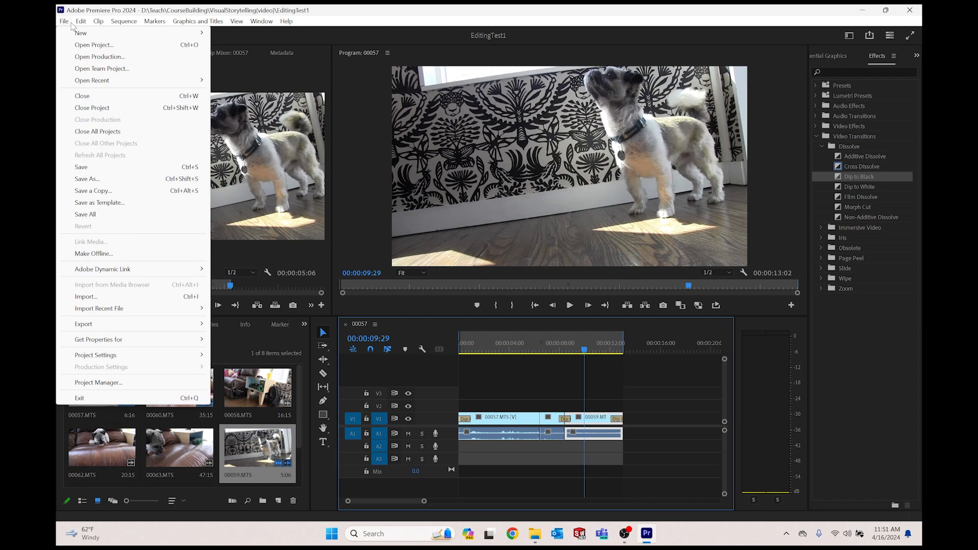
click(103, 170)
Step: Open the media export settings for sequence 00057
click(63, 23)
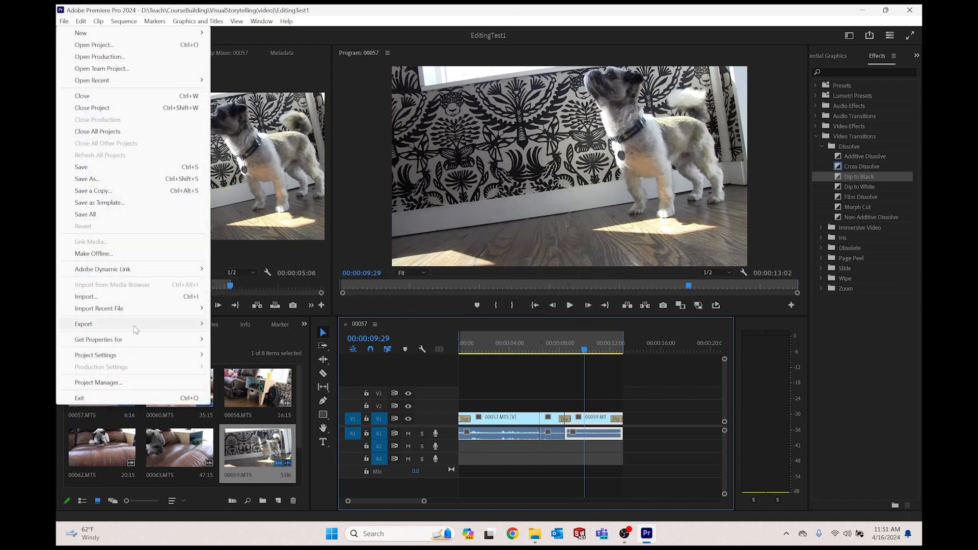
mouse_move(84, 324)
click(273, 326)
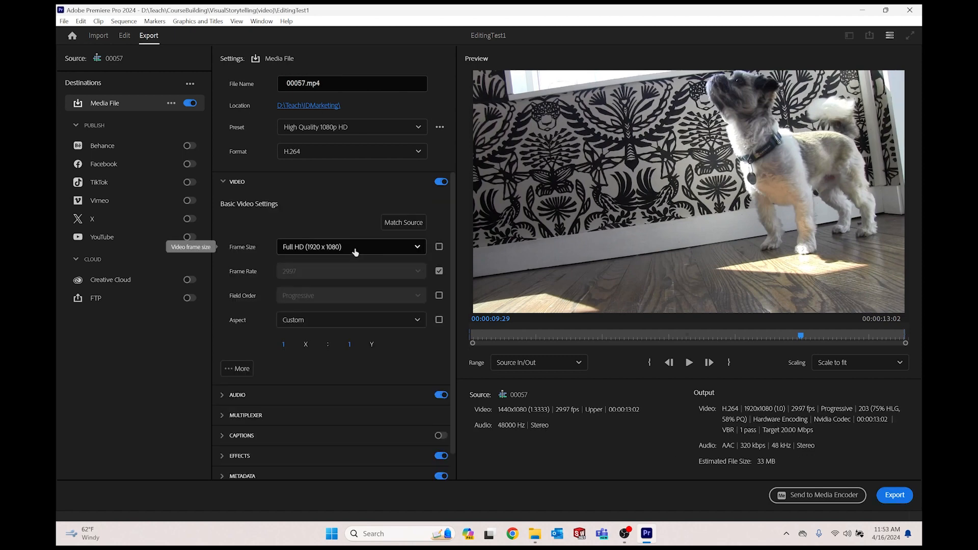
Step: Examine the export's frame size options, the basic video settings and the audio settings
click(355, 252)
click(355, 252)
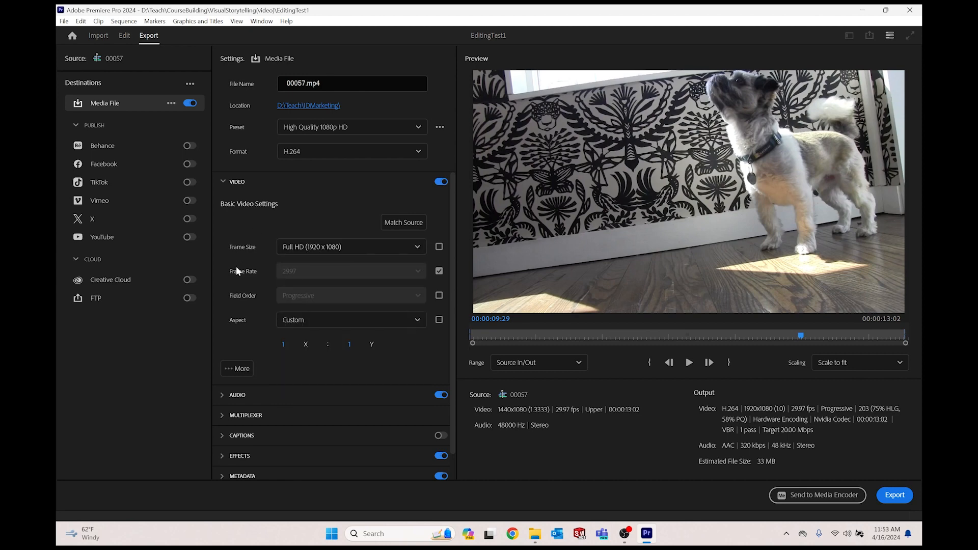
scroll(254, 316, down, 1)
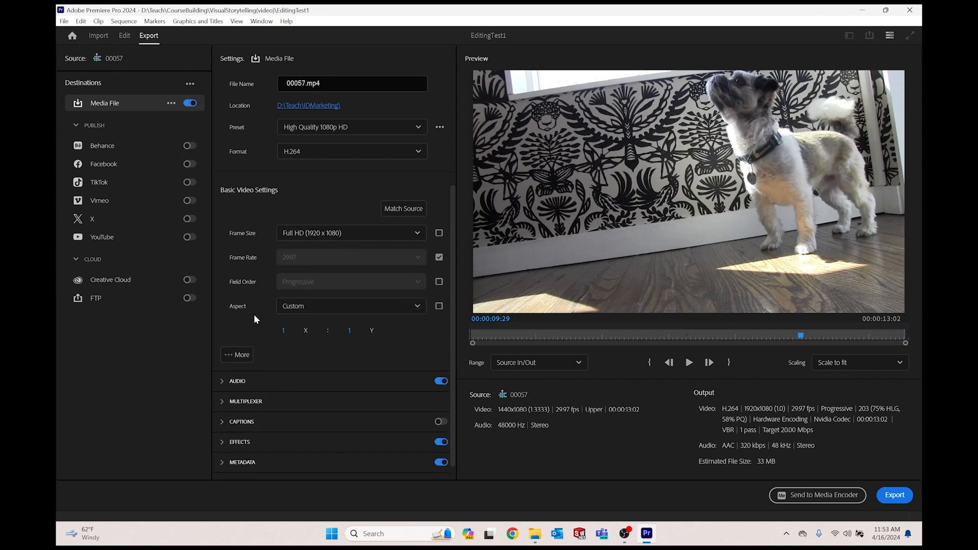
scroll(255, 315, up, 1)
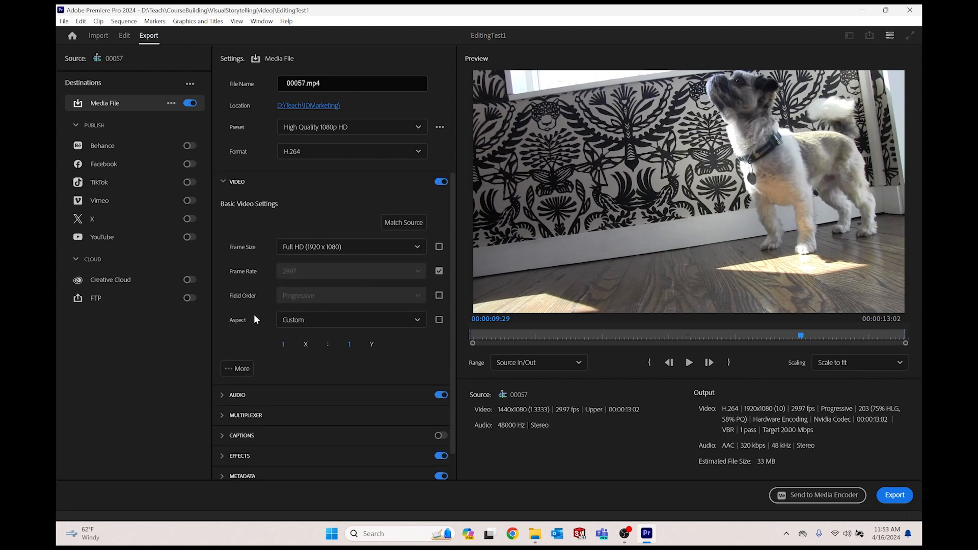
click(233, 394)
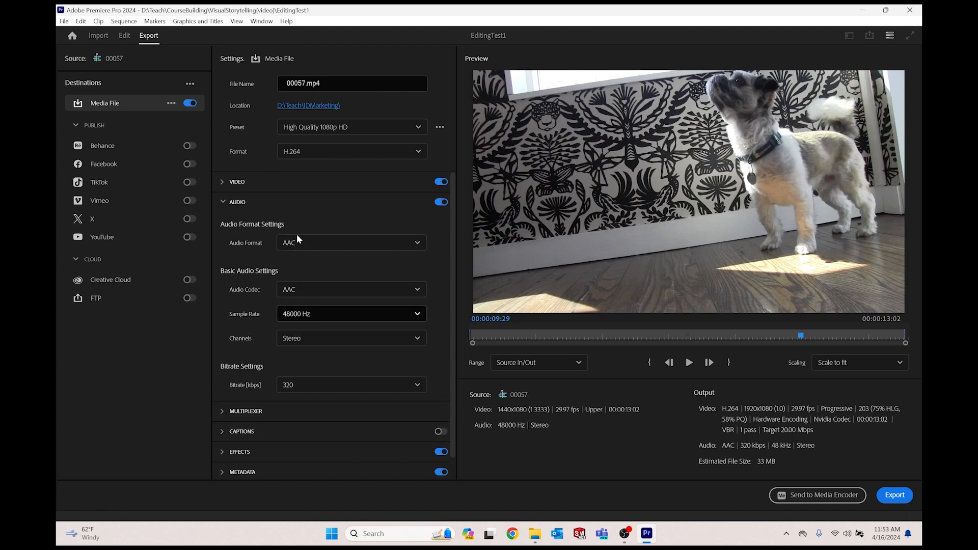
click(223, 203)
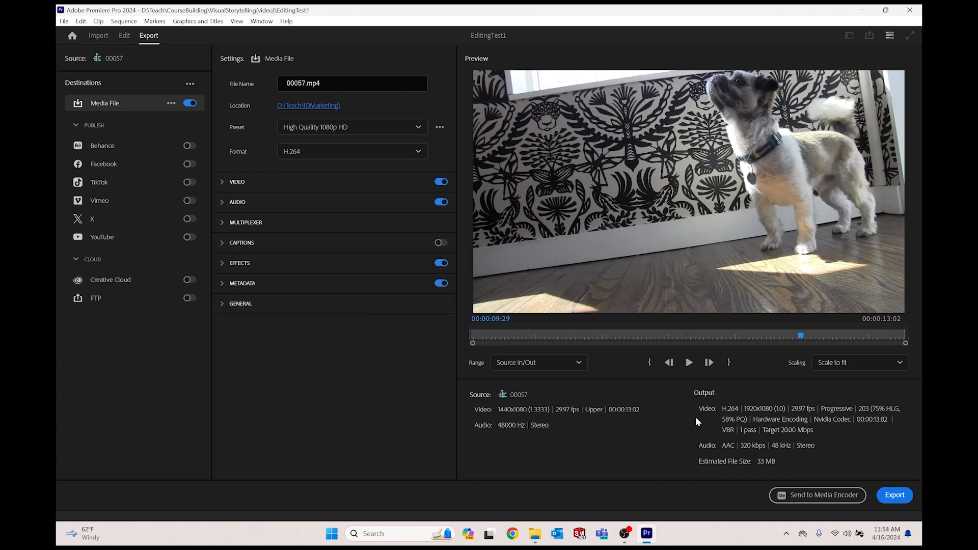
Step: Export the marked range as 00057.mp4 in H.264 with the High Quality 1080p HD preset, and close the export event log
click(897, 499)
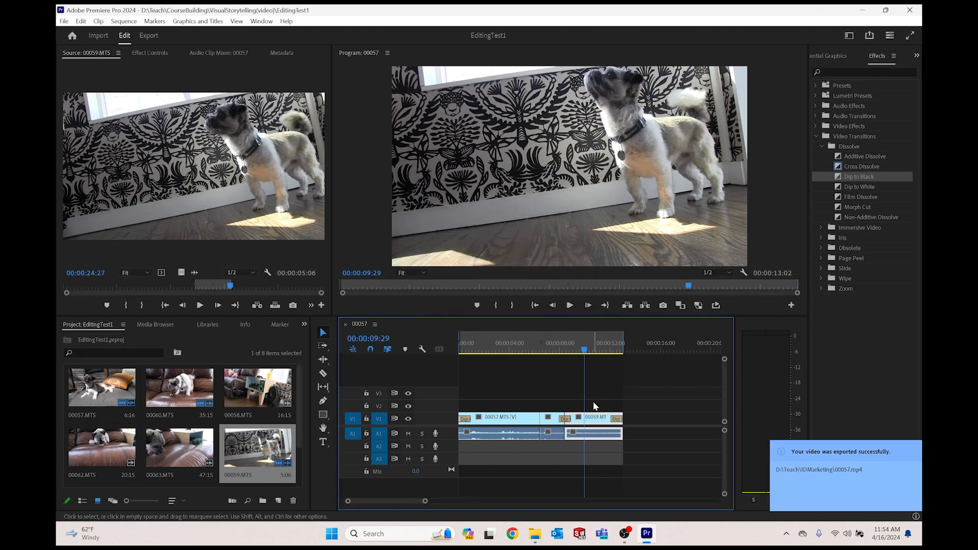
click(841, 475)
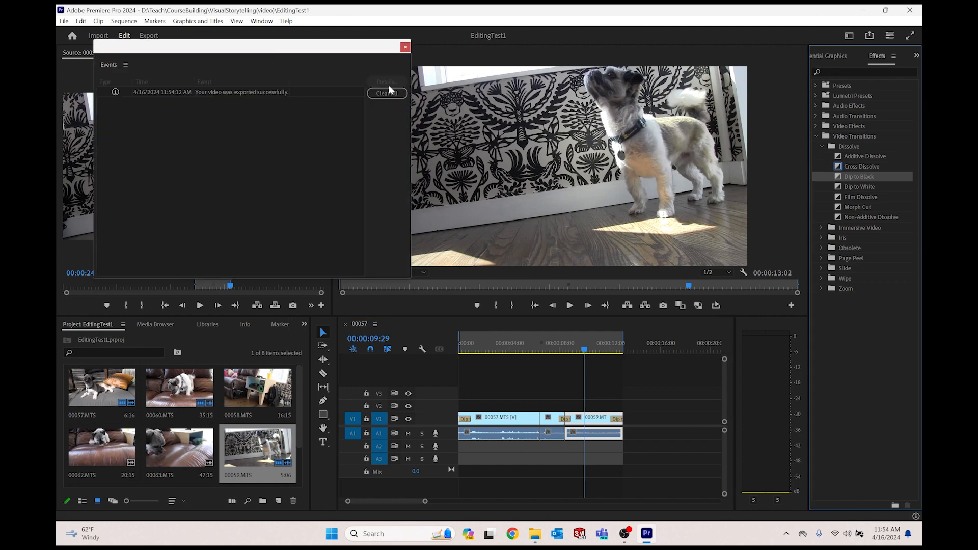
click(405, 46)
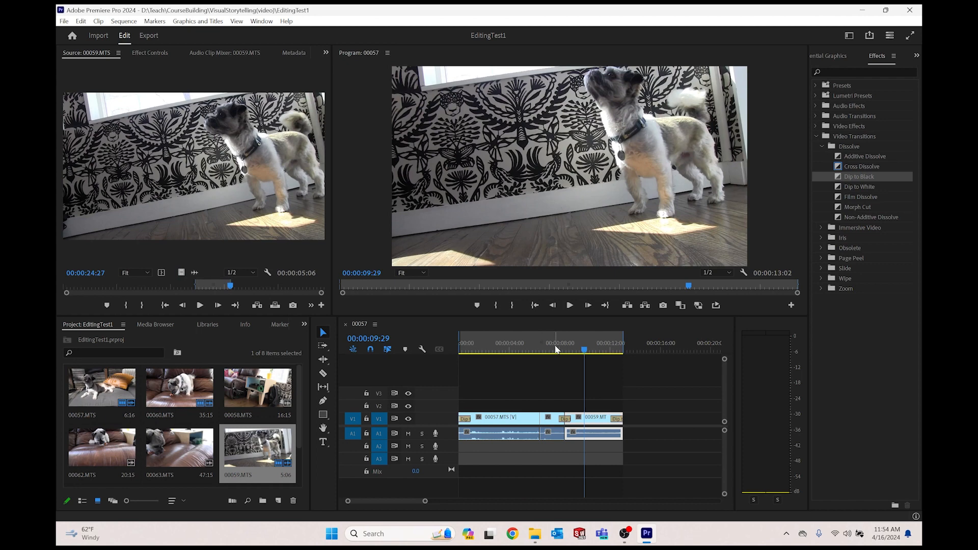
Step: Render the sequence from In to Out and stop the playback that follows
mouse_move(555, 349)
mouse_down()
mouse_move(540, 348)
mouse_move(556, 350)
mouse_up()
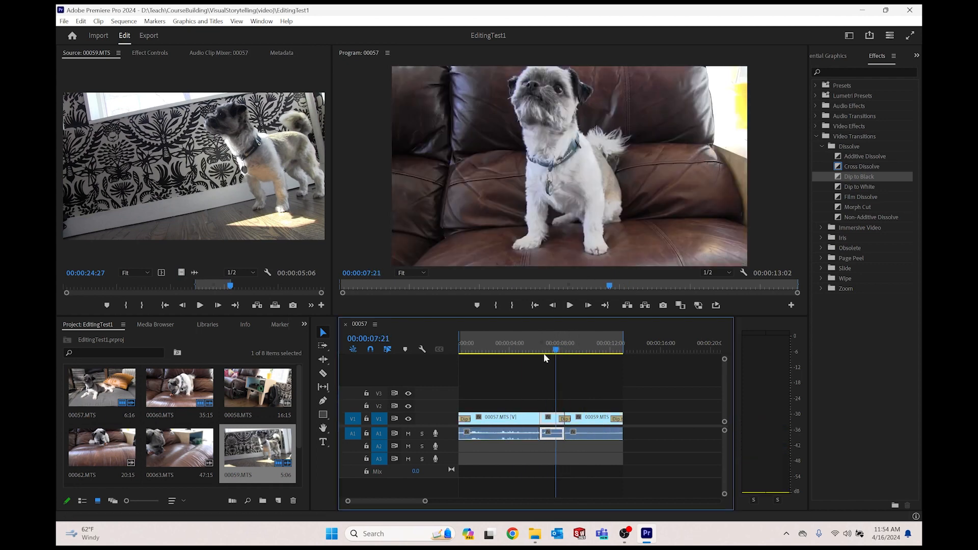
click(125, 21)
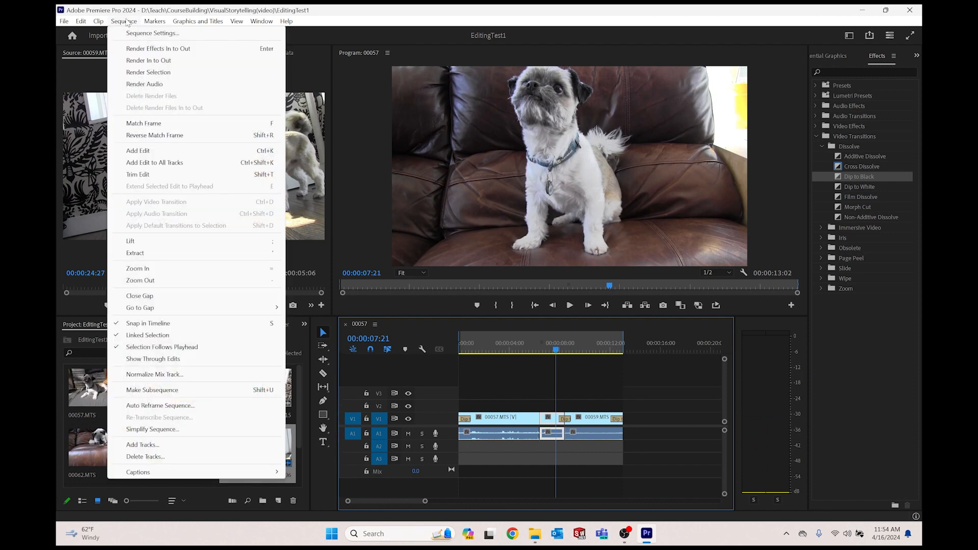
click(150, 60)
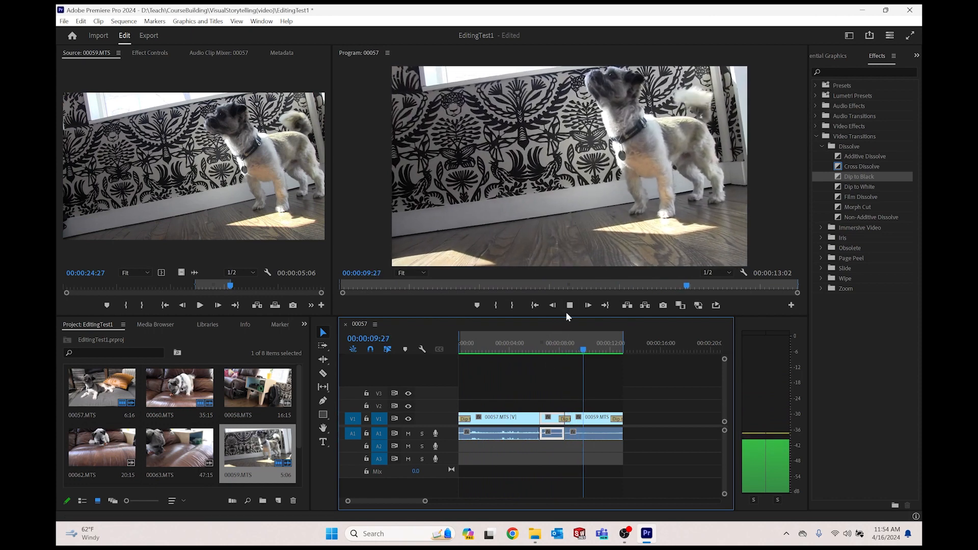
click(570, 306)
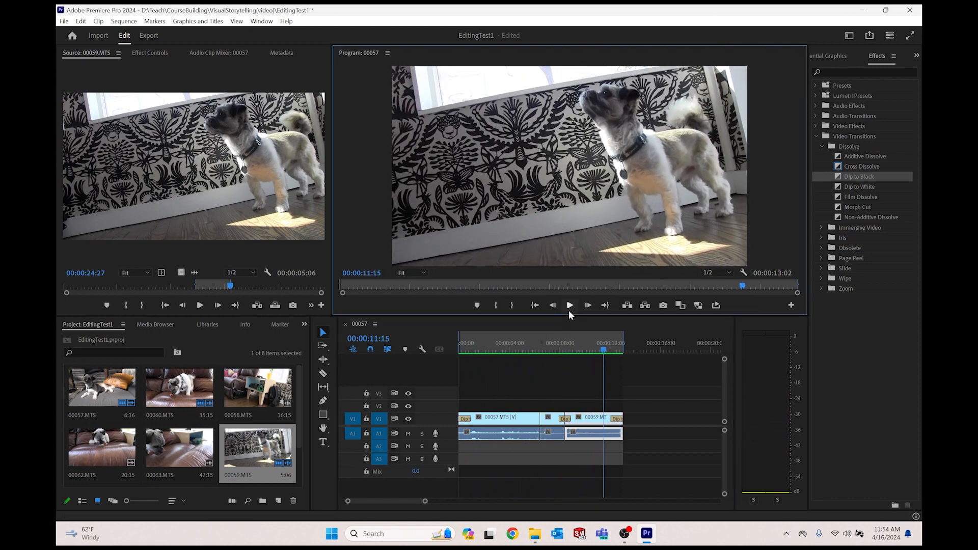
Step: Switch to an open File Explorer window
mouse_move(537, 536)
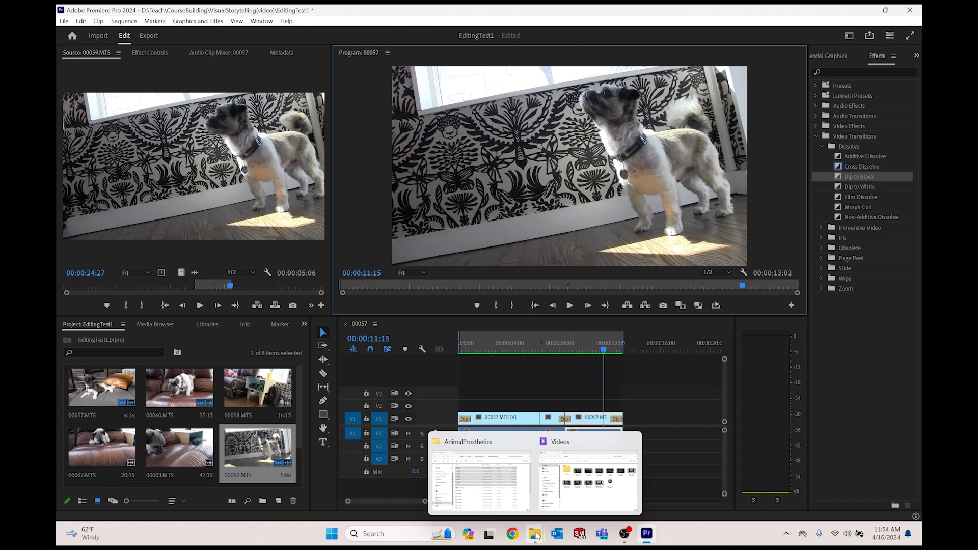